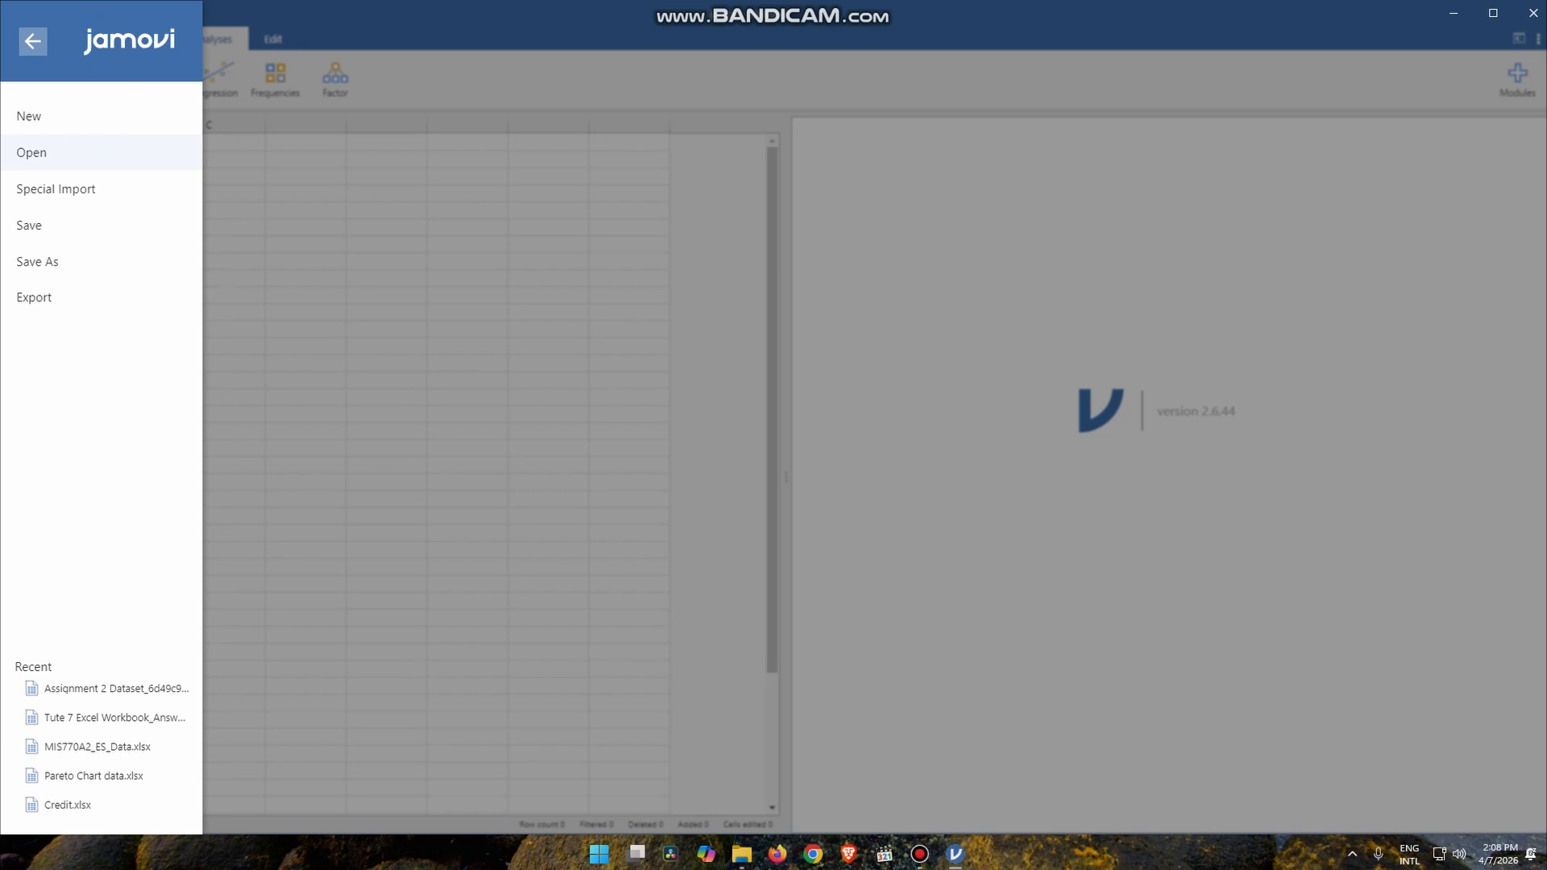
Open the Assignment 2 Dataset file from the computer.
{"action": "left_click", "coordinate": [31, 153]}
{"action": "left_click", "coordinate": [565, 30]}
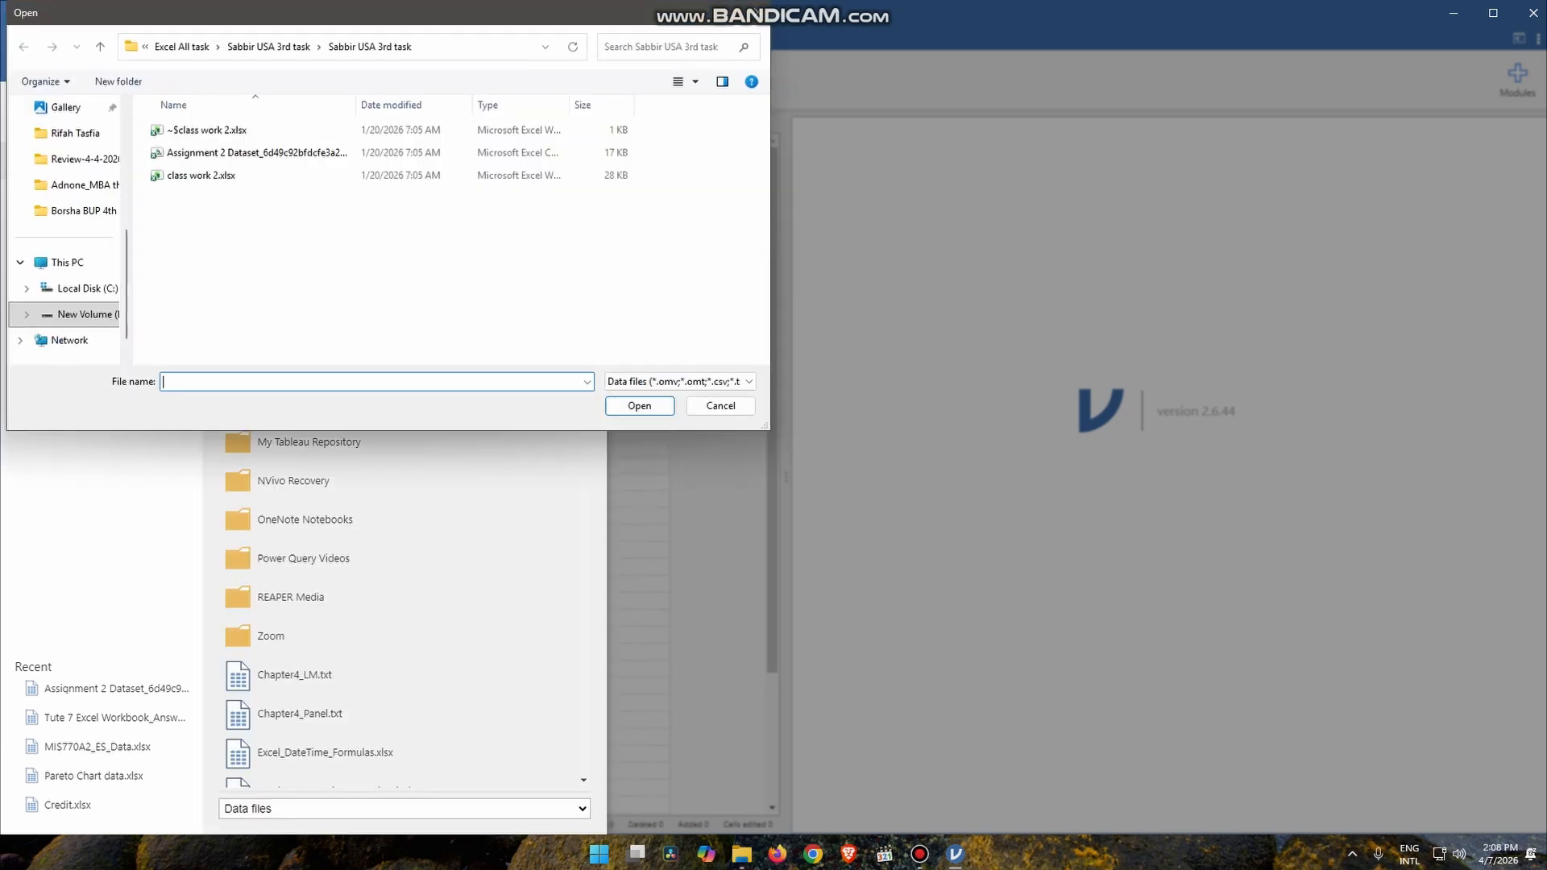
{"action": "double_click", "coordinate": [256, 153]}
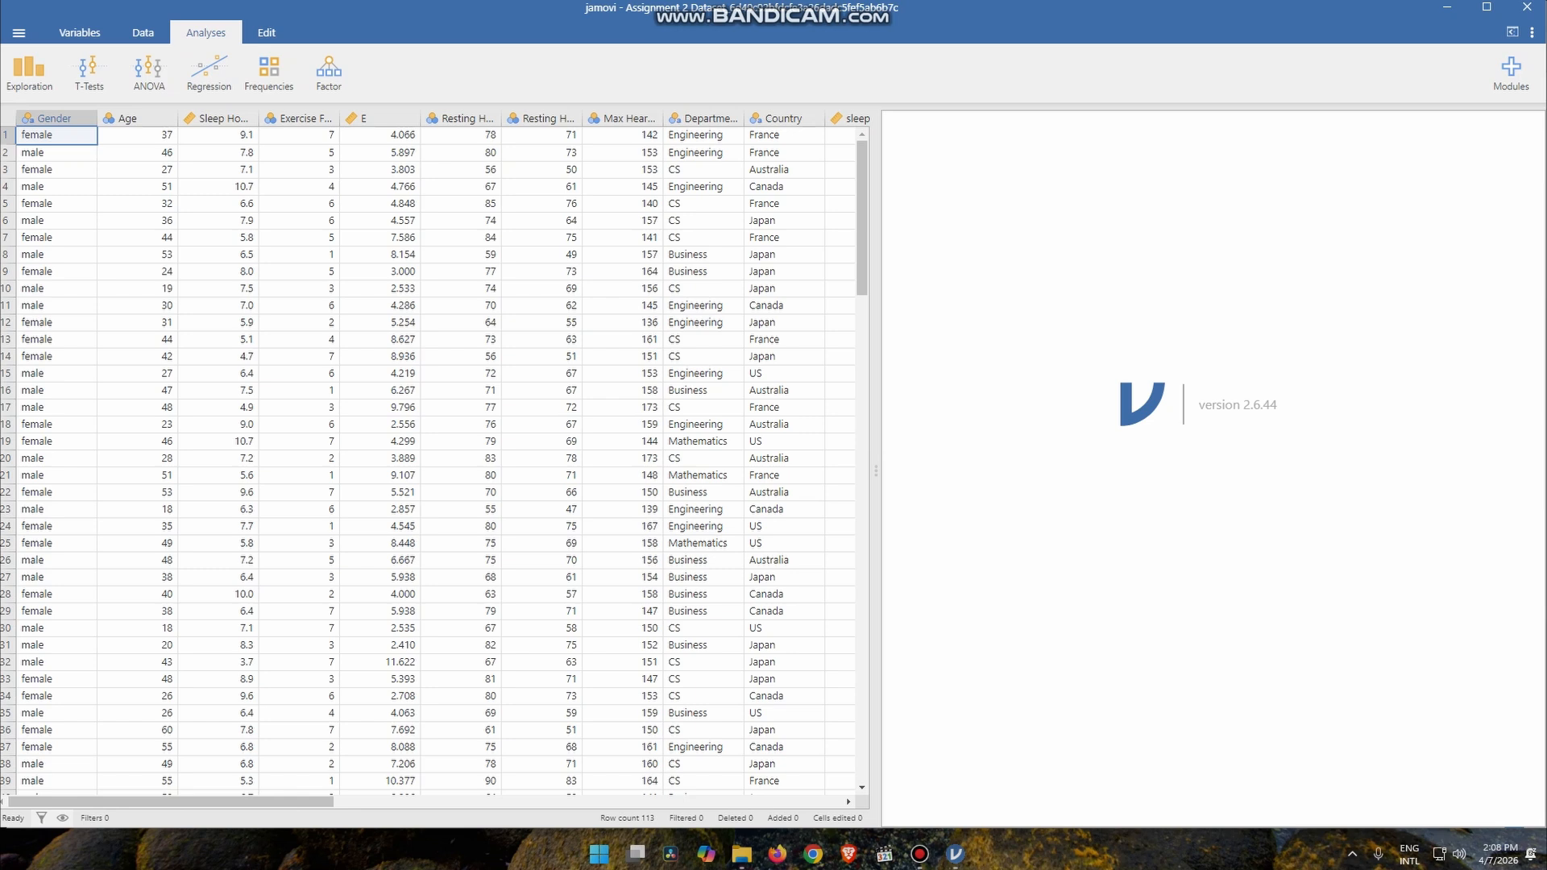
Look through the dataset's columns from Age across to sleep_hours to identify numeric variables for analysis.
{"action": "left_click", "coordinate": [89, 73]}
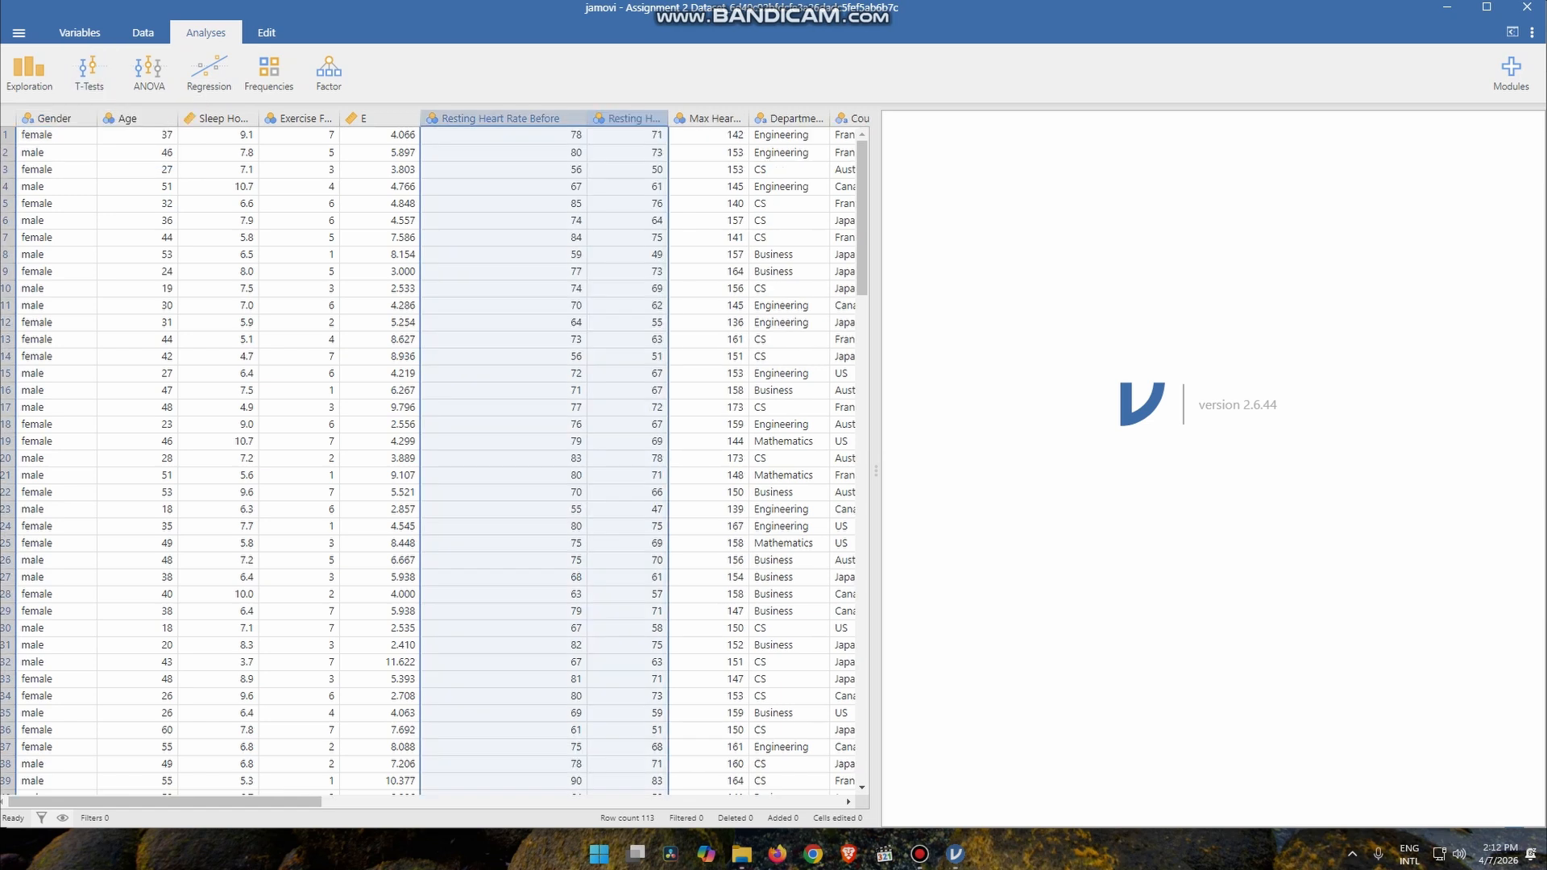
{"action": "left_click", "coordinate": [137, 118]}
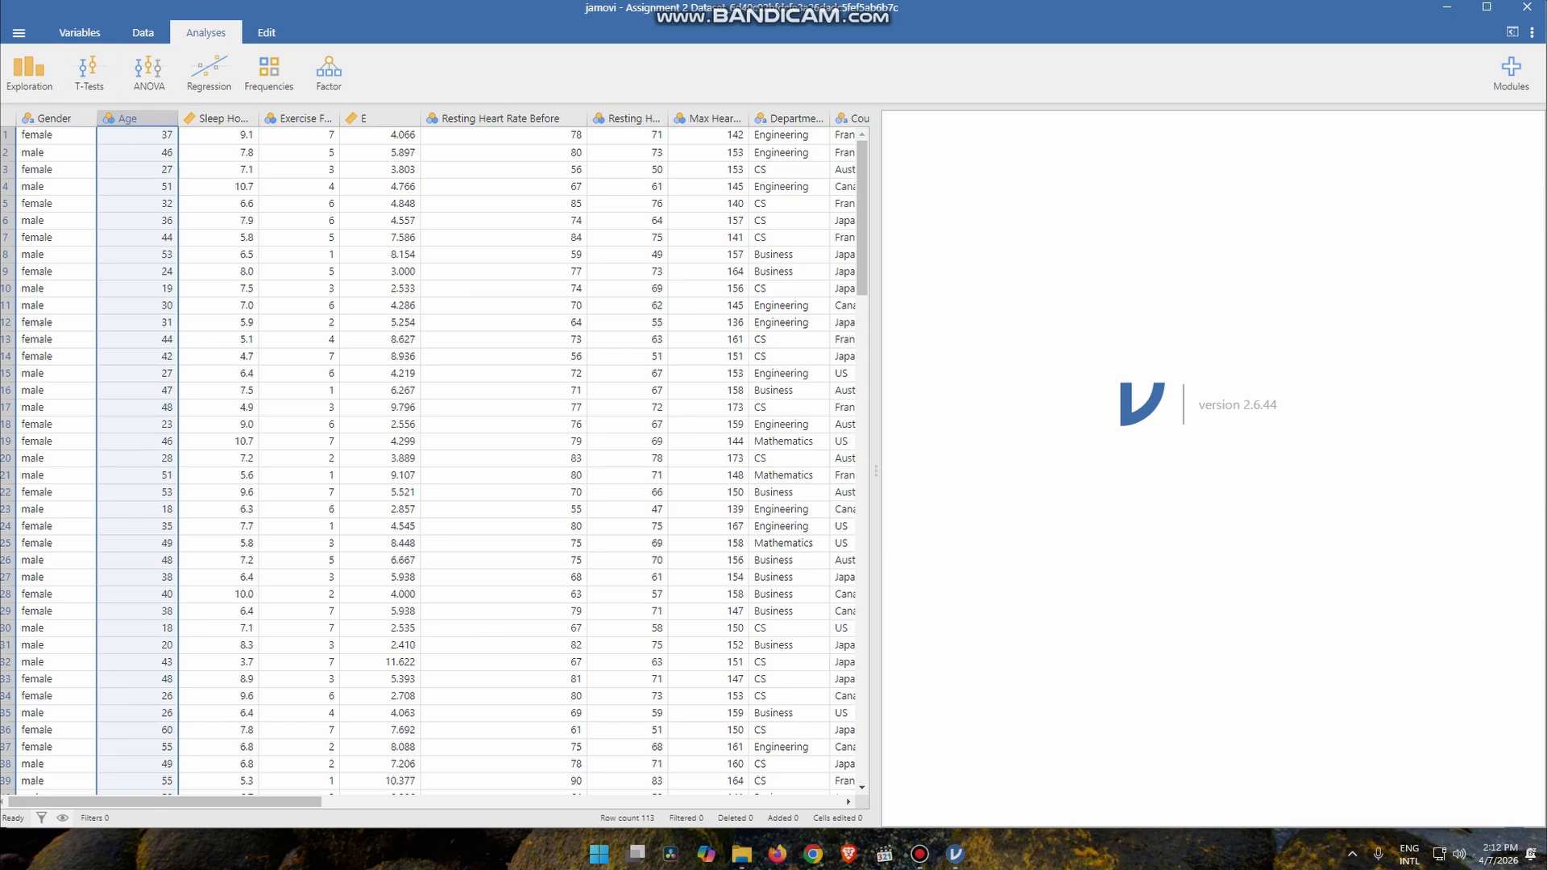
{"action": "left_click_drag", "start_coordinate": [165, 802], "coordinate": [176, 801]}
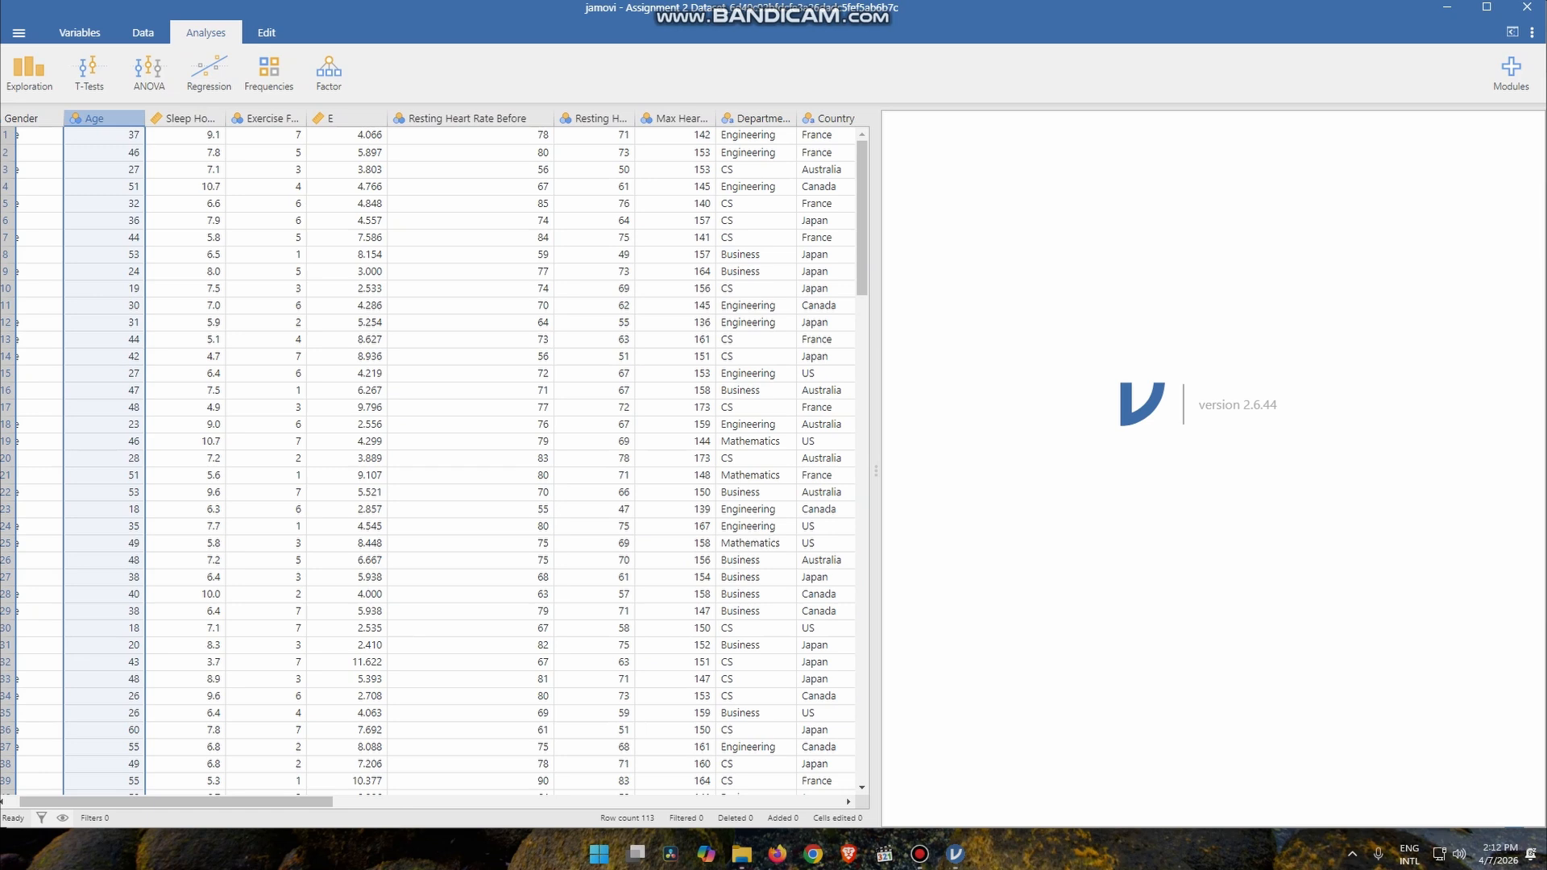
{"action": "left_click_drag", "start_coordinate": [176, 802], "coordinate": [296, 802]}
{"action": "left_click", "coordinate": [593, 119]}
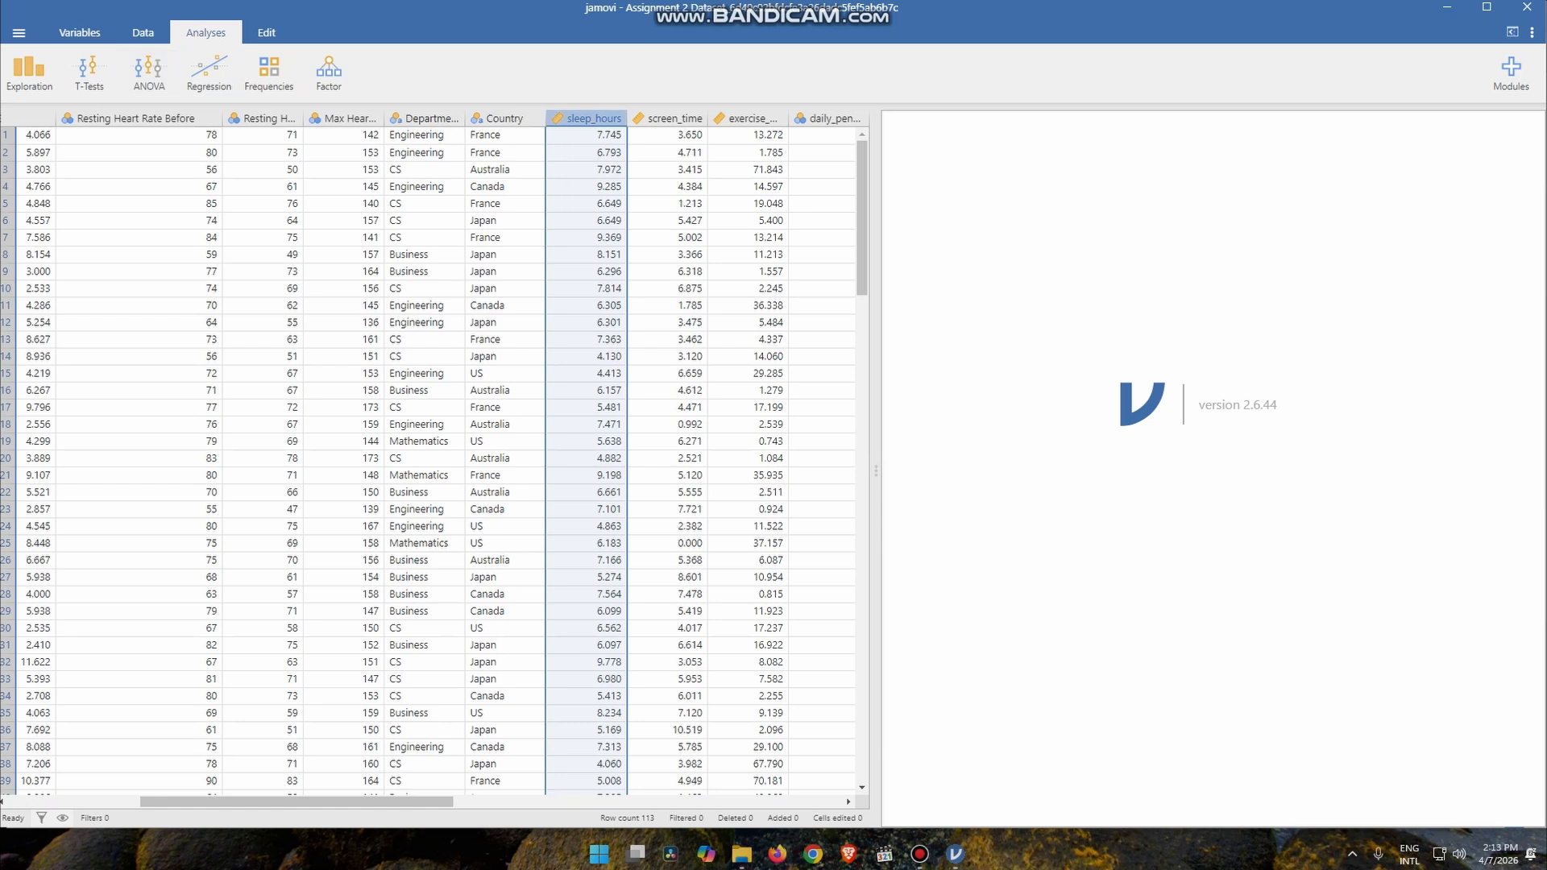
Create a Descriptives analysis with Age, Sleep Hours and Exercise Frequency (Days/Week) as variables.
{"action": "left_click", "coordinate": [29, 70]}
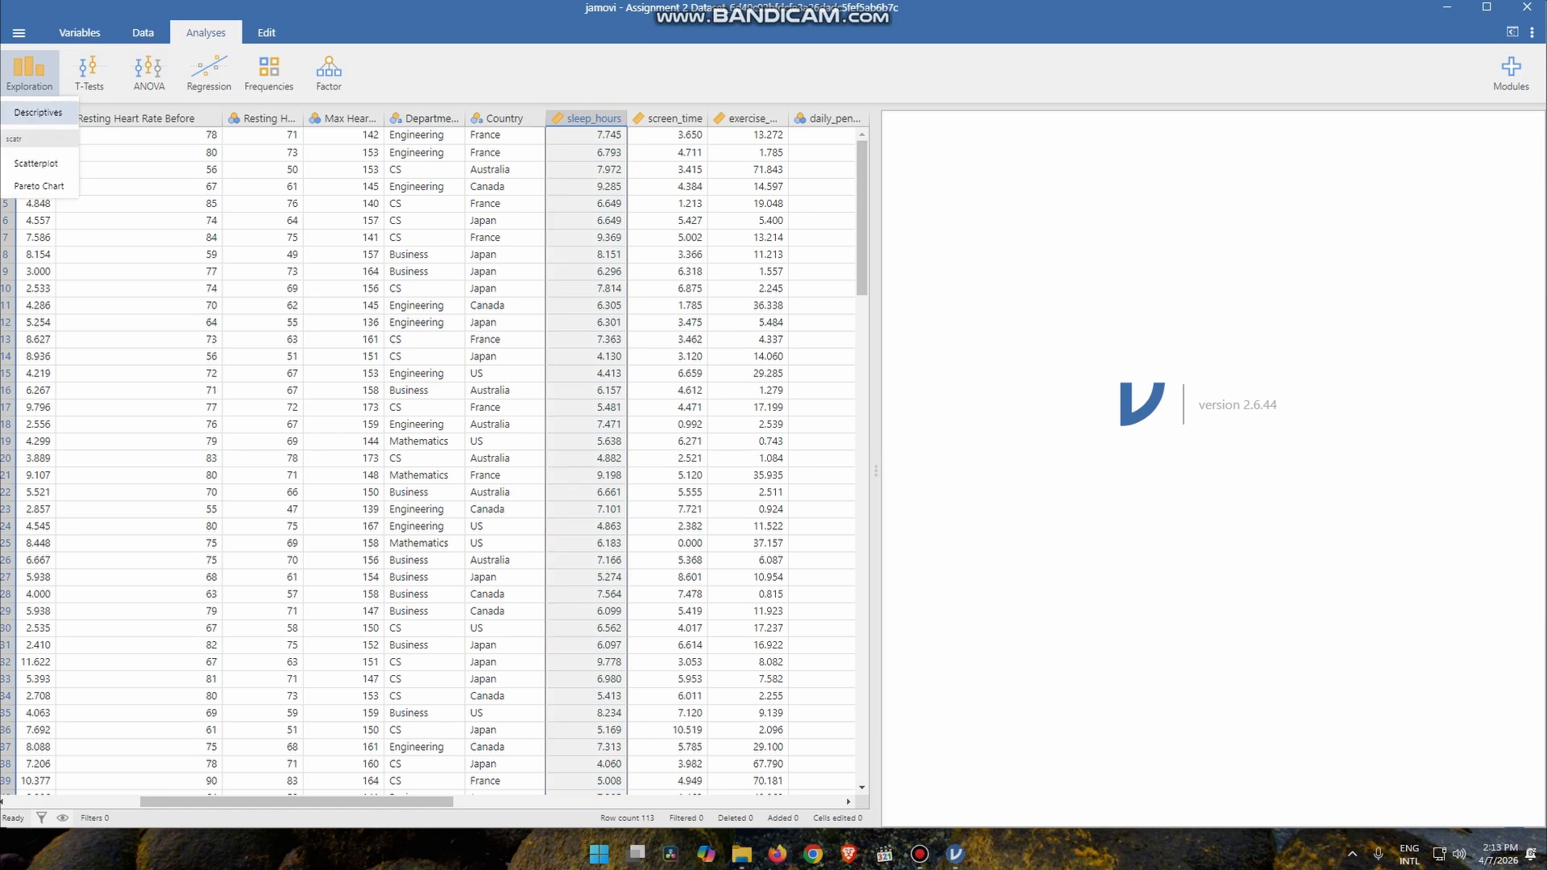
{"action": "left_click", "coordinate": [38, 112]}
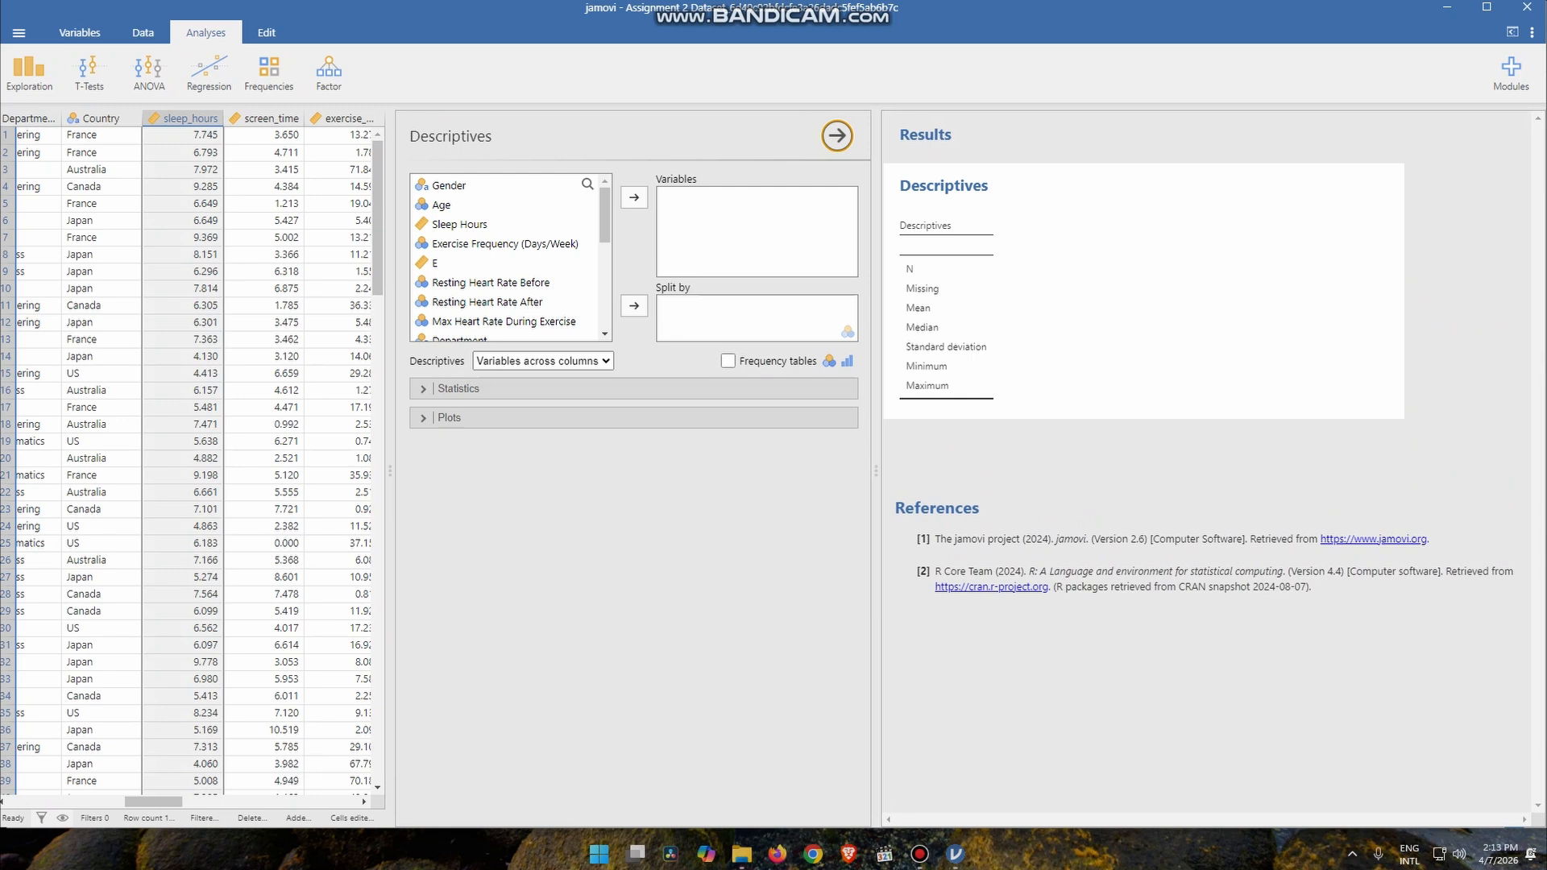
{"action": "left_click_drag", "start_coordinate": [153, 802], "coordinate": [37, 802]}
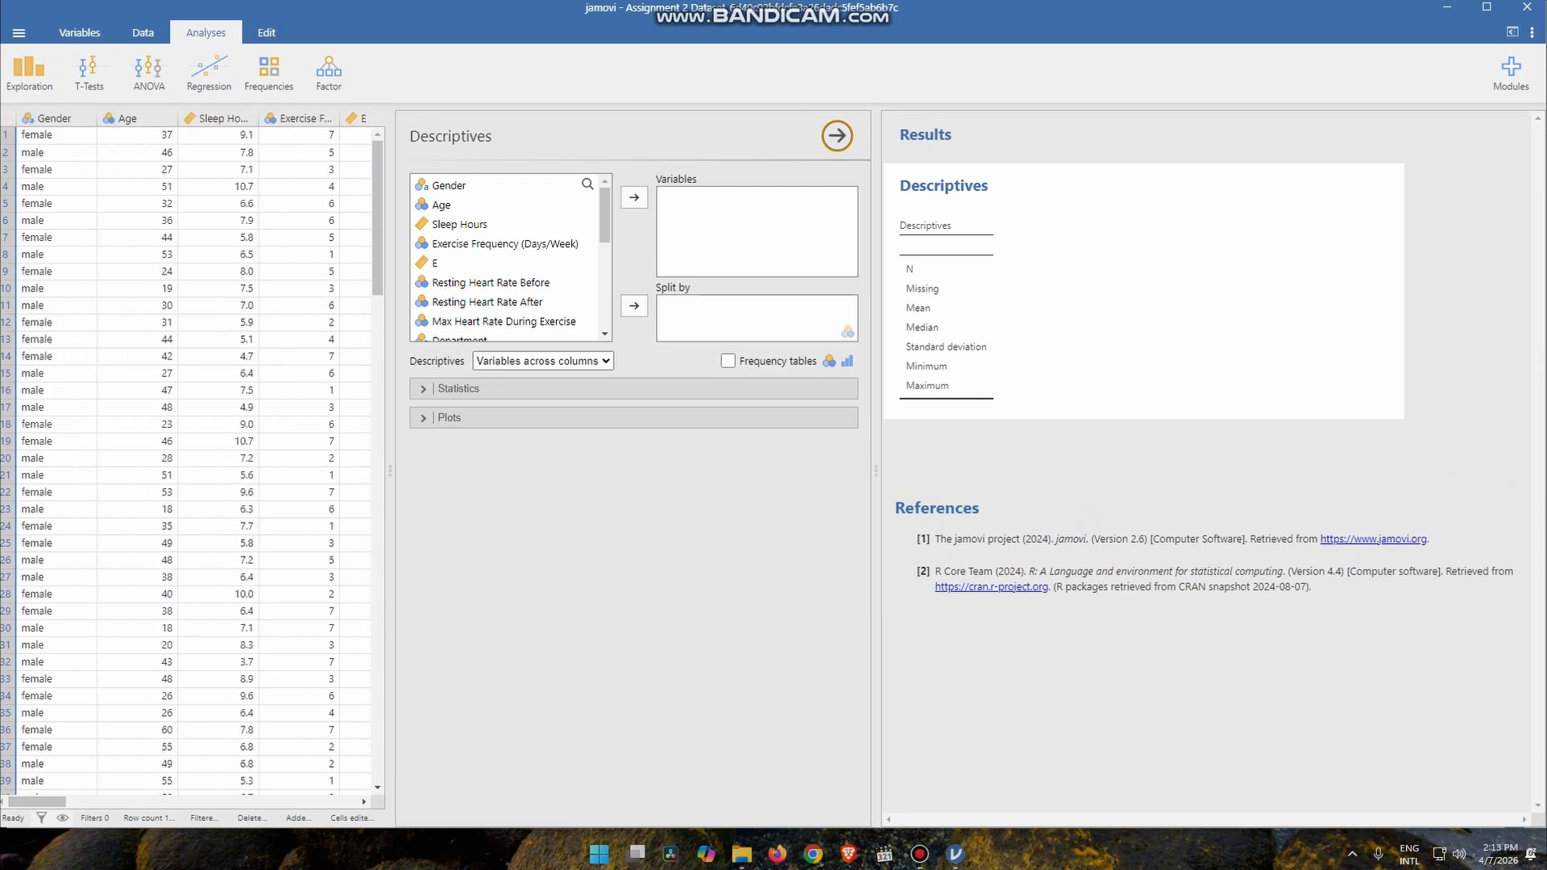
{"action": "left_click", "coordinate": [442, 204]}
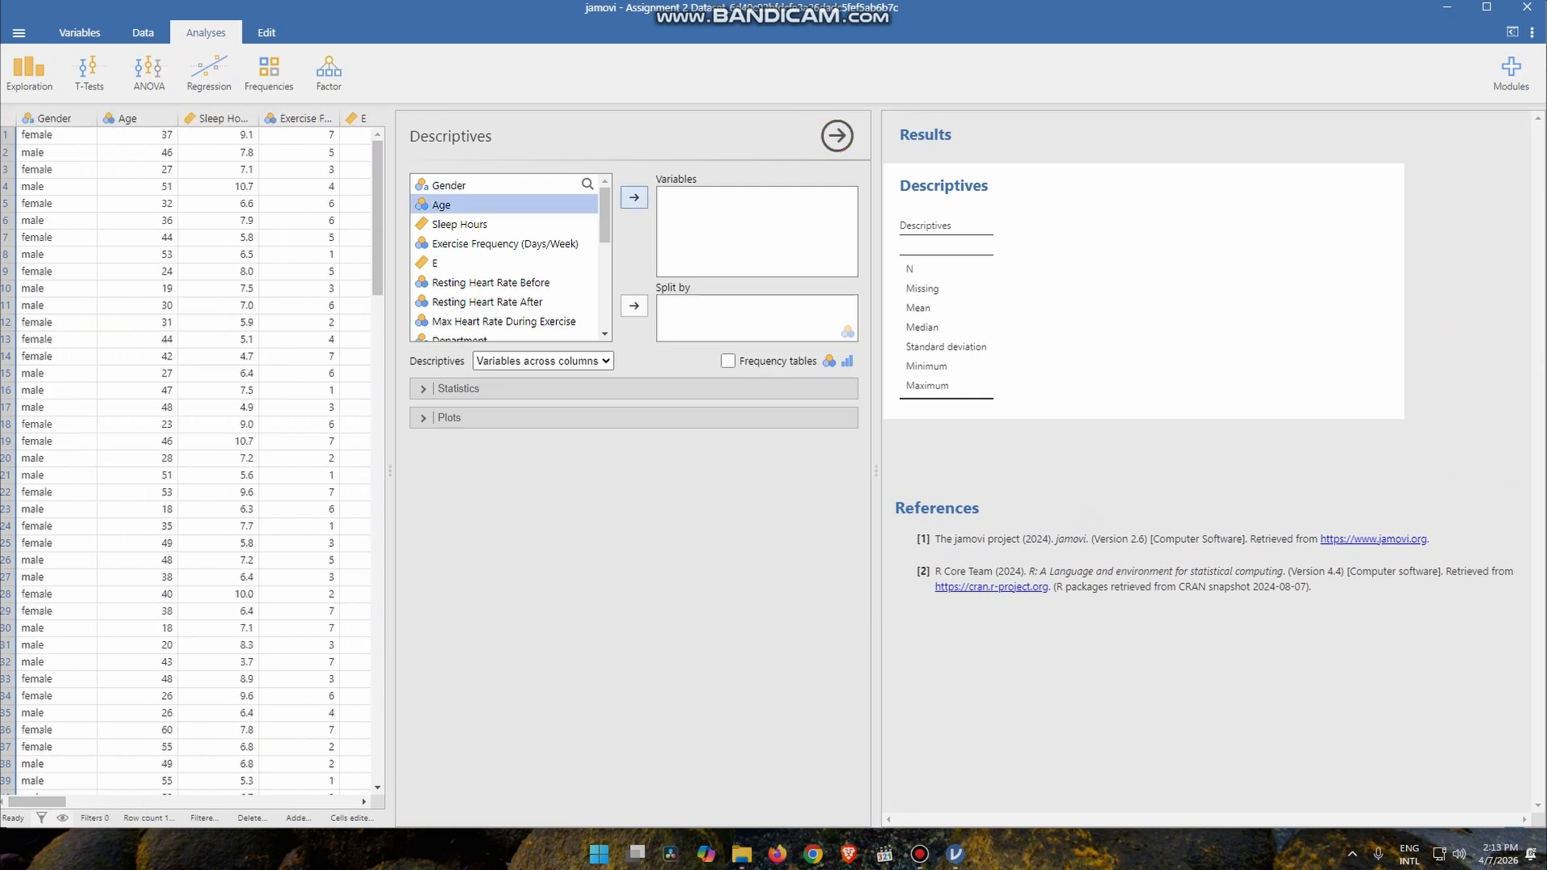
{"action": "left_click", "coordinate": [634, 197]}
{"action": "left_click", "coordinate": [634, 198]}
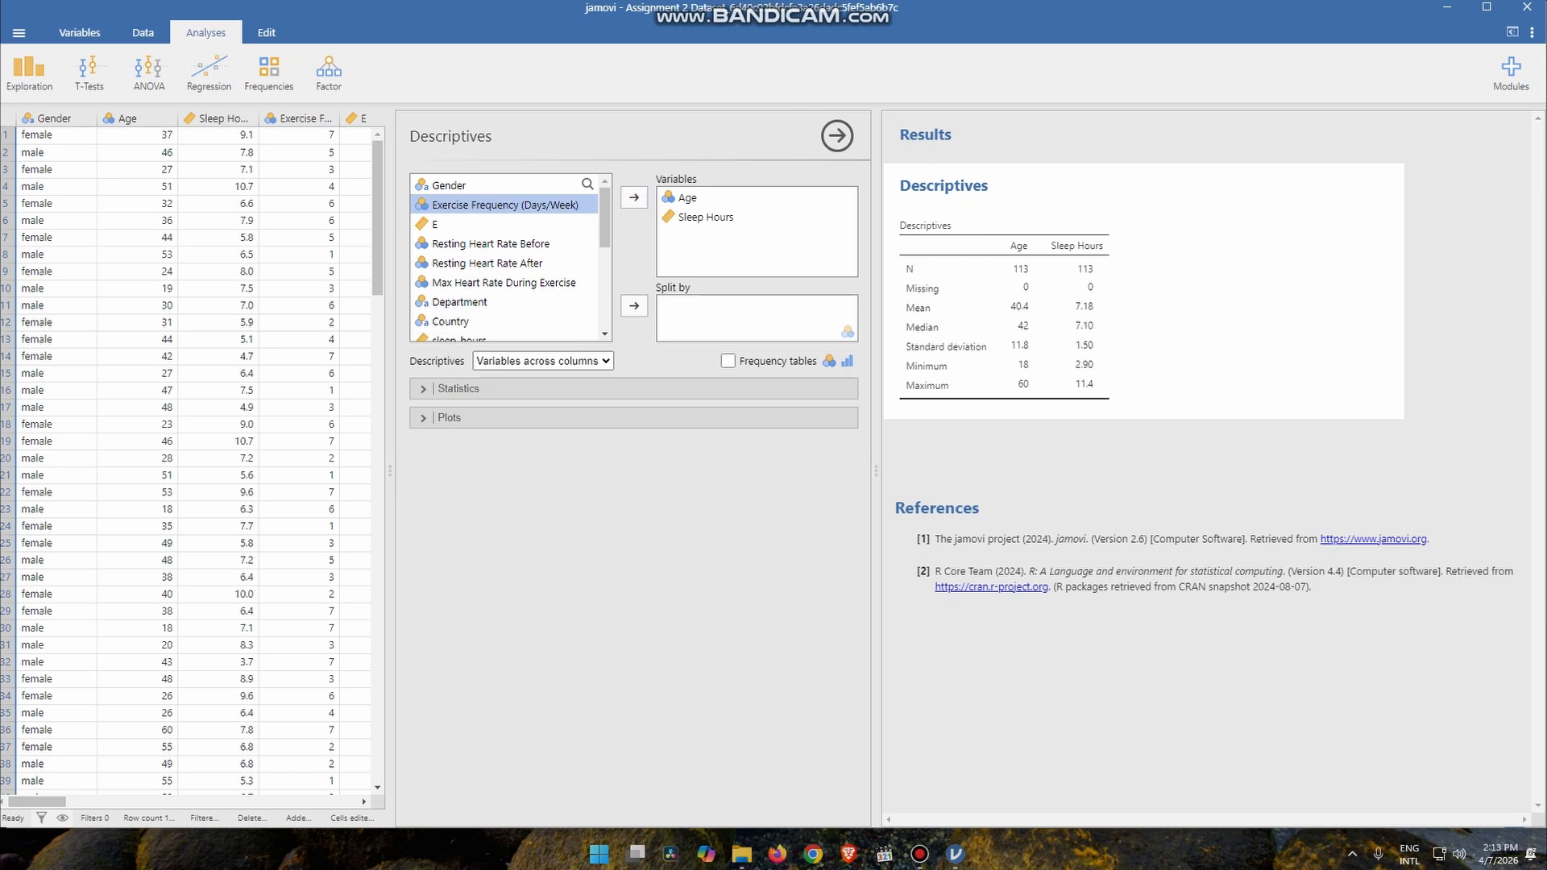
{"action": "left_click_drag", "start_coordinate": [37, 801], "coordinate": [217, 802]}
{"action": "left_click", "coordinate": [634, 197]}
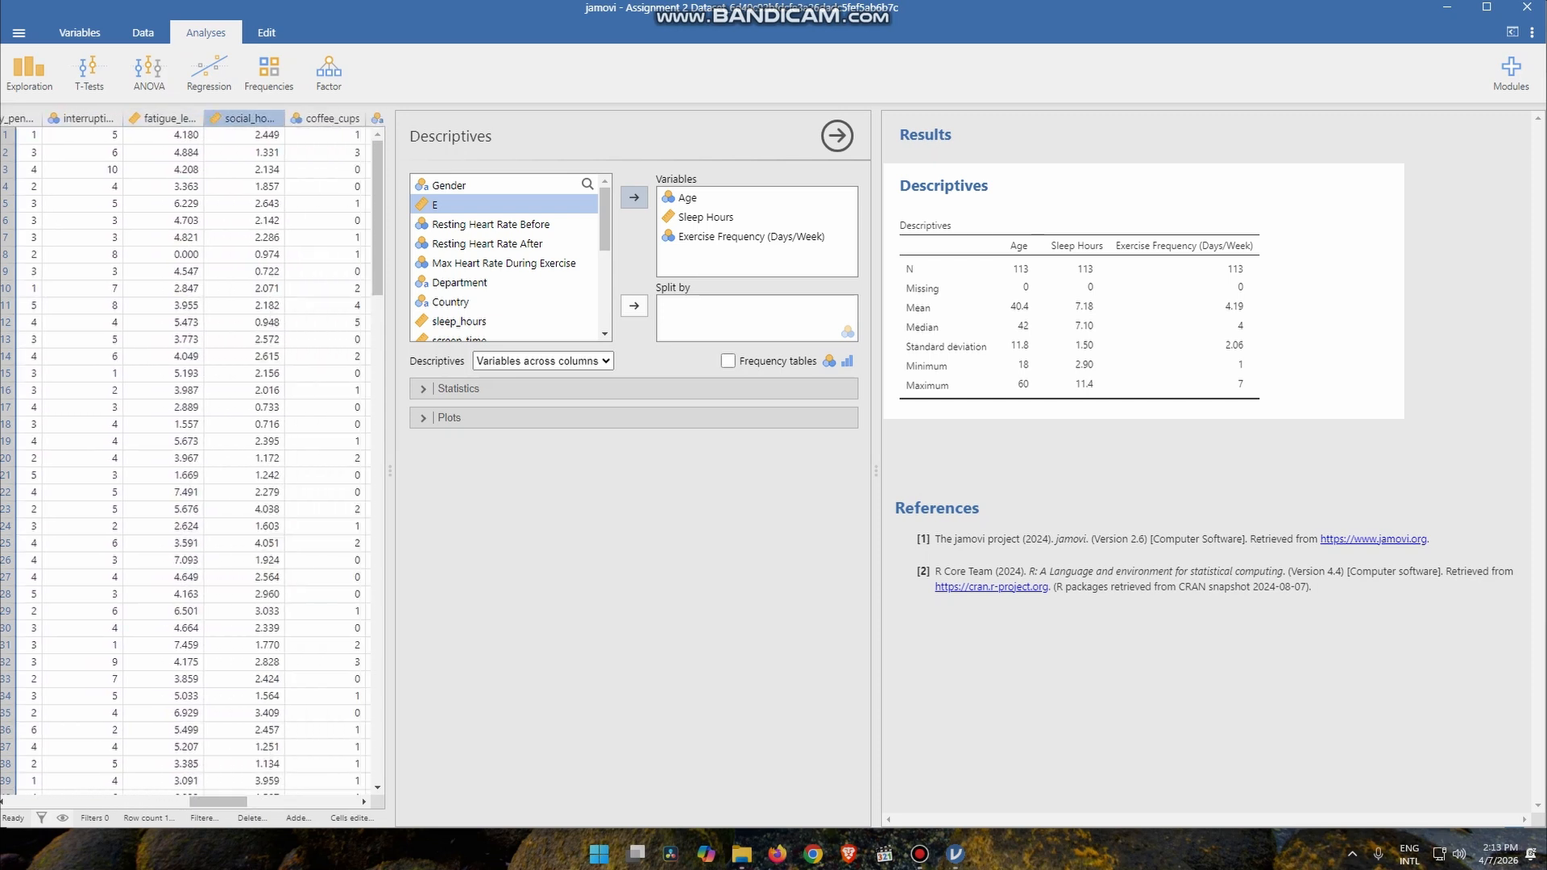
Add sleep_hours, screen_time and exercise_minutes to the Descriptives variables.
{"action": "left_click", "coordinate": [165, 118]}
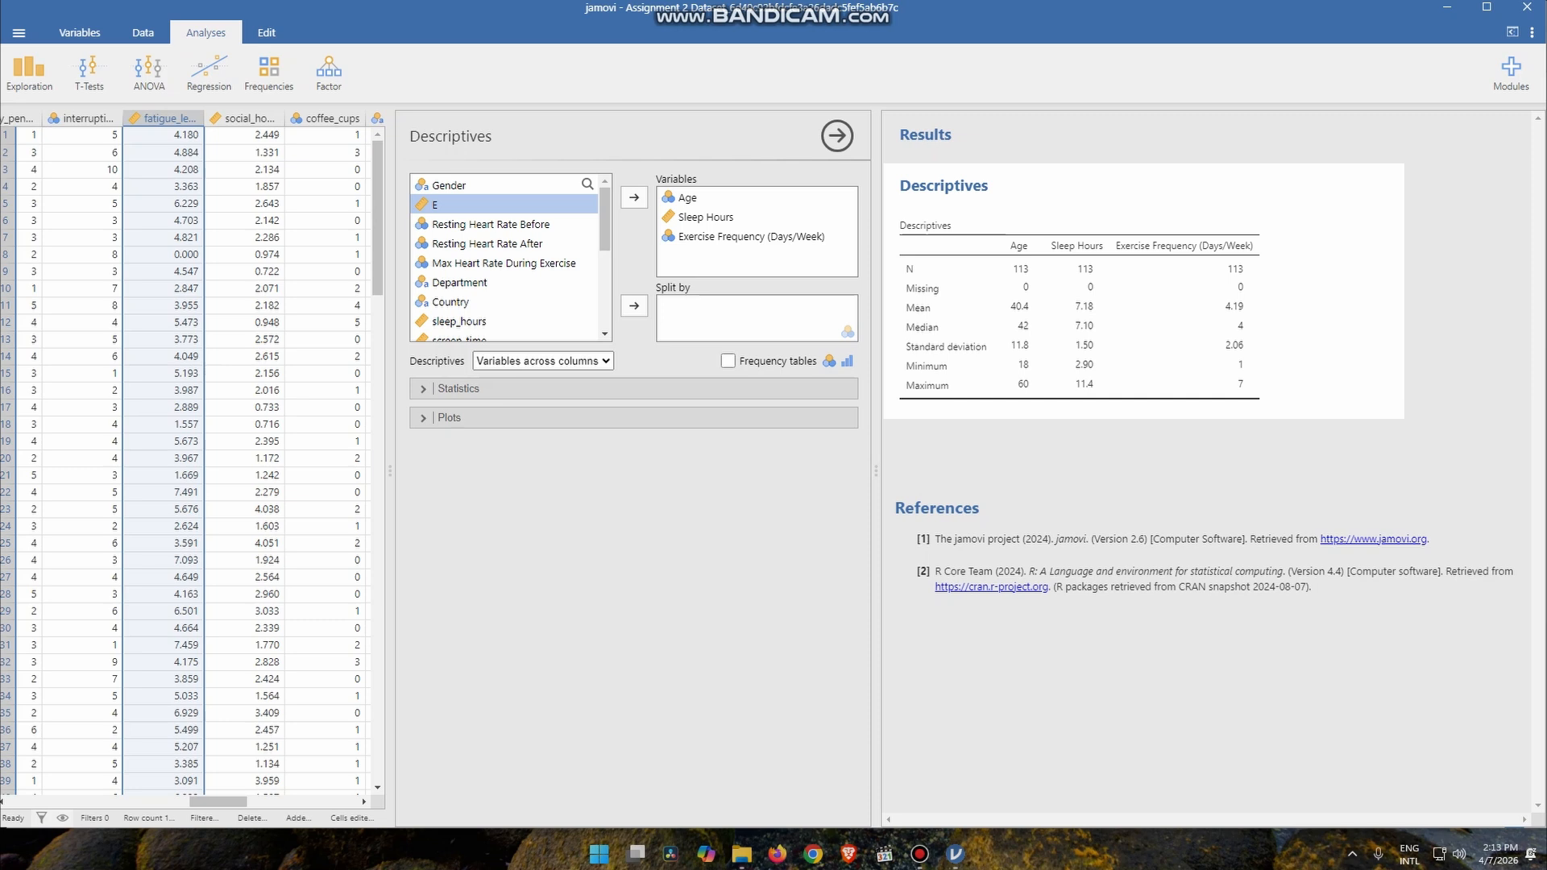
{"action": "scroll", "coordinate": [511, 257], "scroll_direction": "down", "scroll_amount": 1}
{"action": "scroll", "coordinate": [511, 258], "scroll_direction": "down", "scroll_amount": 1}
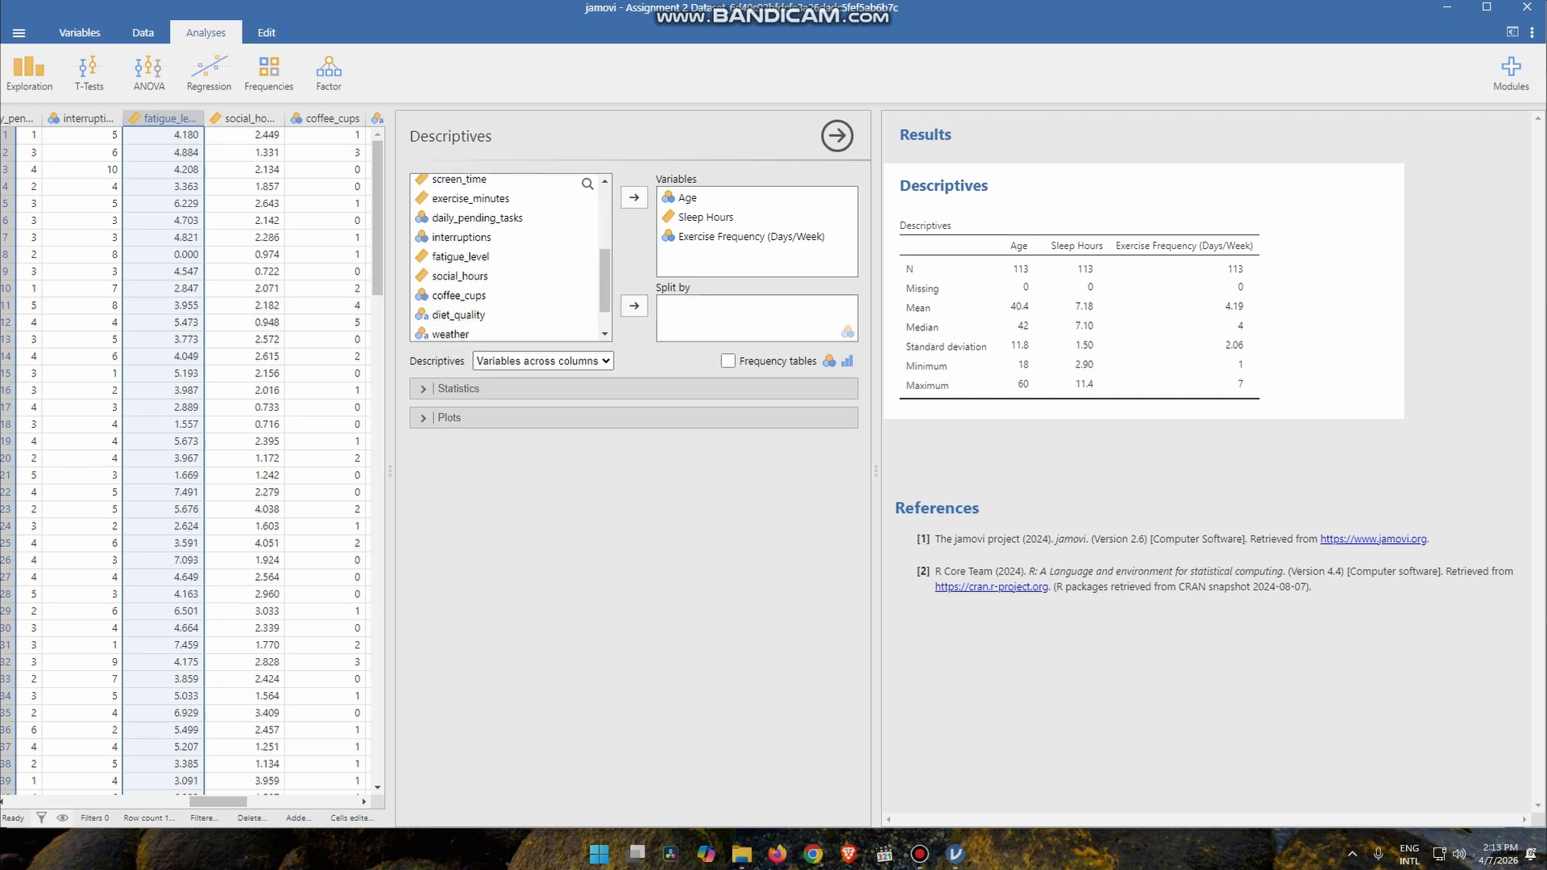
{"action": "scroll", "coordinate": [511, 258], "scroll_direction": "up", "scroll_amount": 1}
{"action": "left_click", "coordinate": [460, 240]}
{"action": "left_click", "coordinate": [634, 197]}
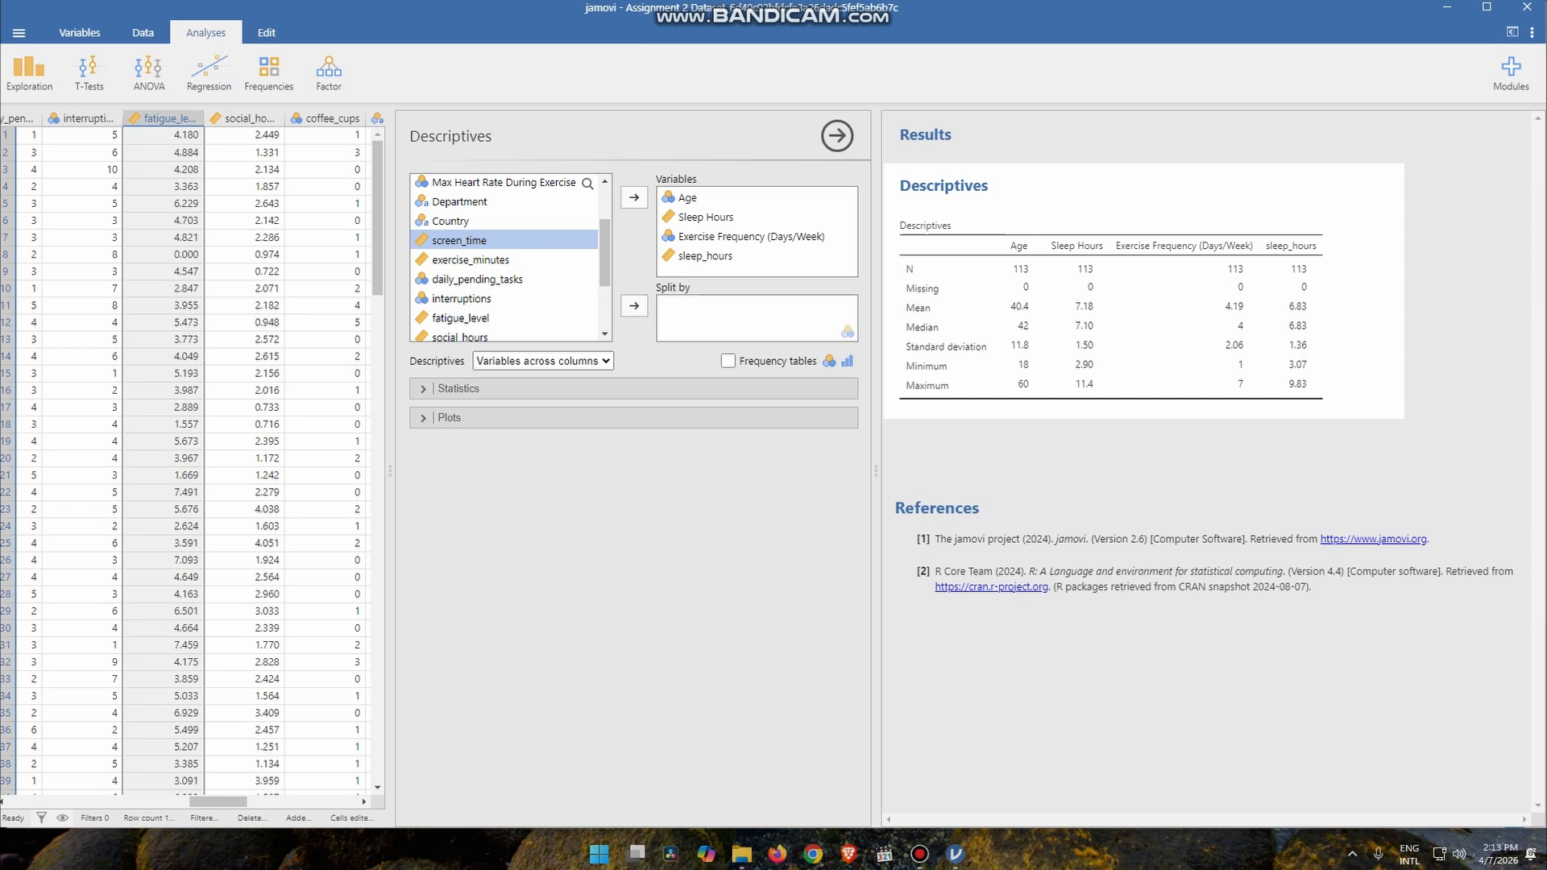
{"action": "left_click", "coordinate": [634, 197]}
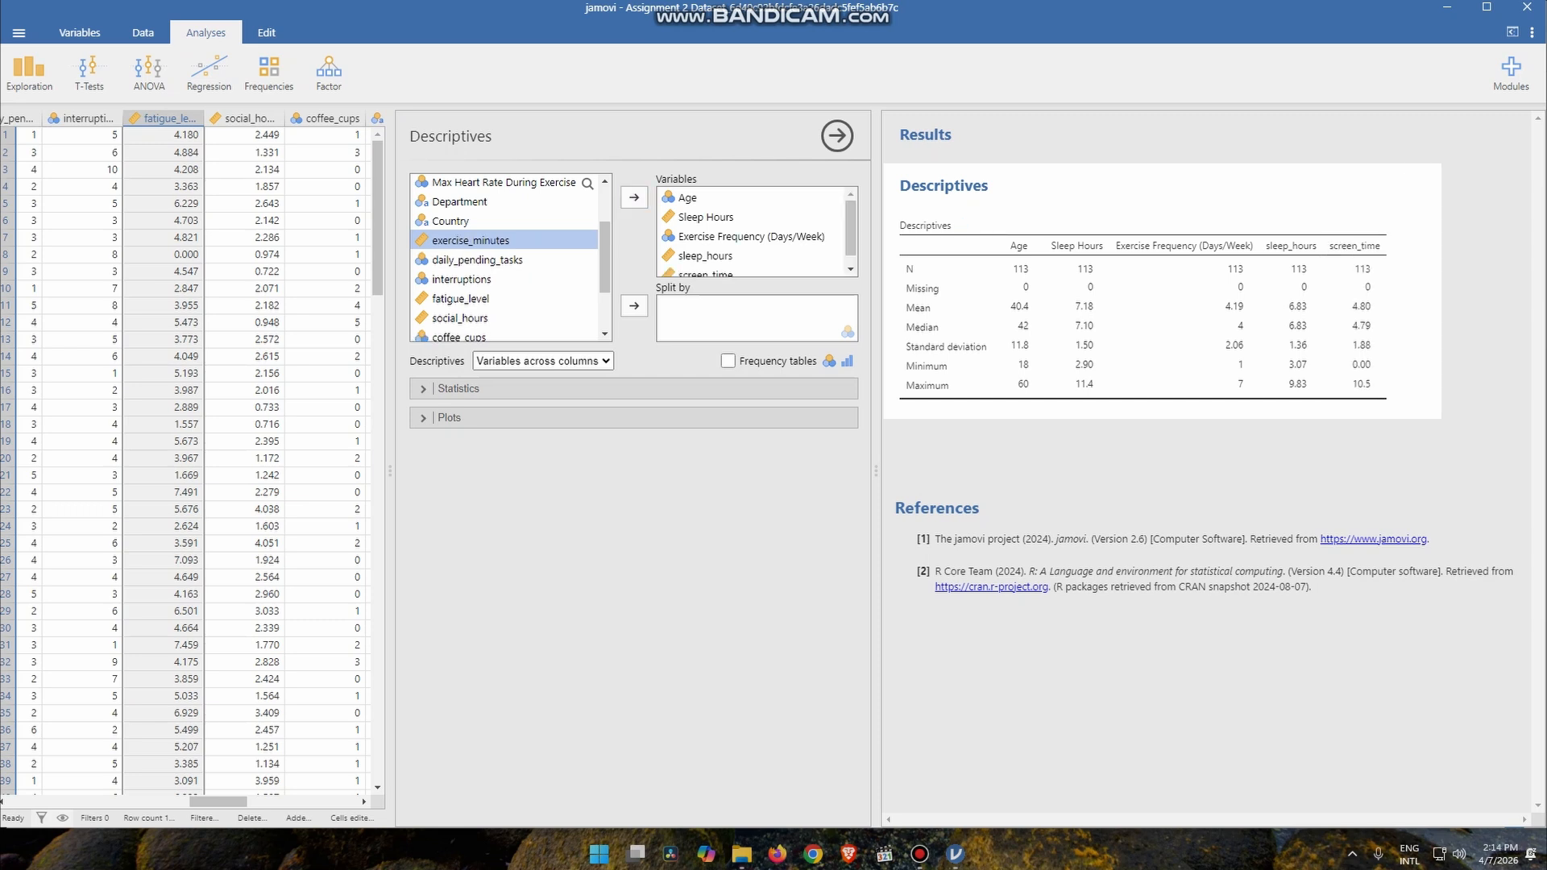
{"action": "left_click", "coordinate": [635, 197]}
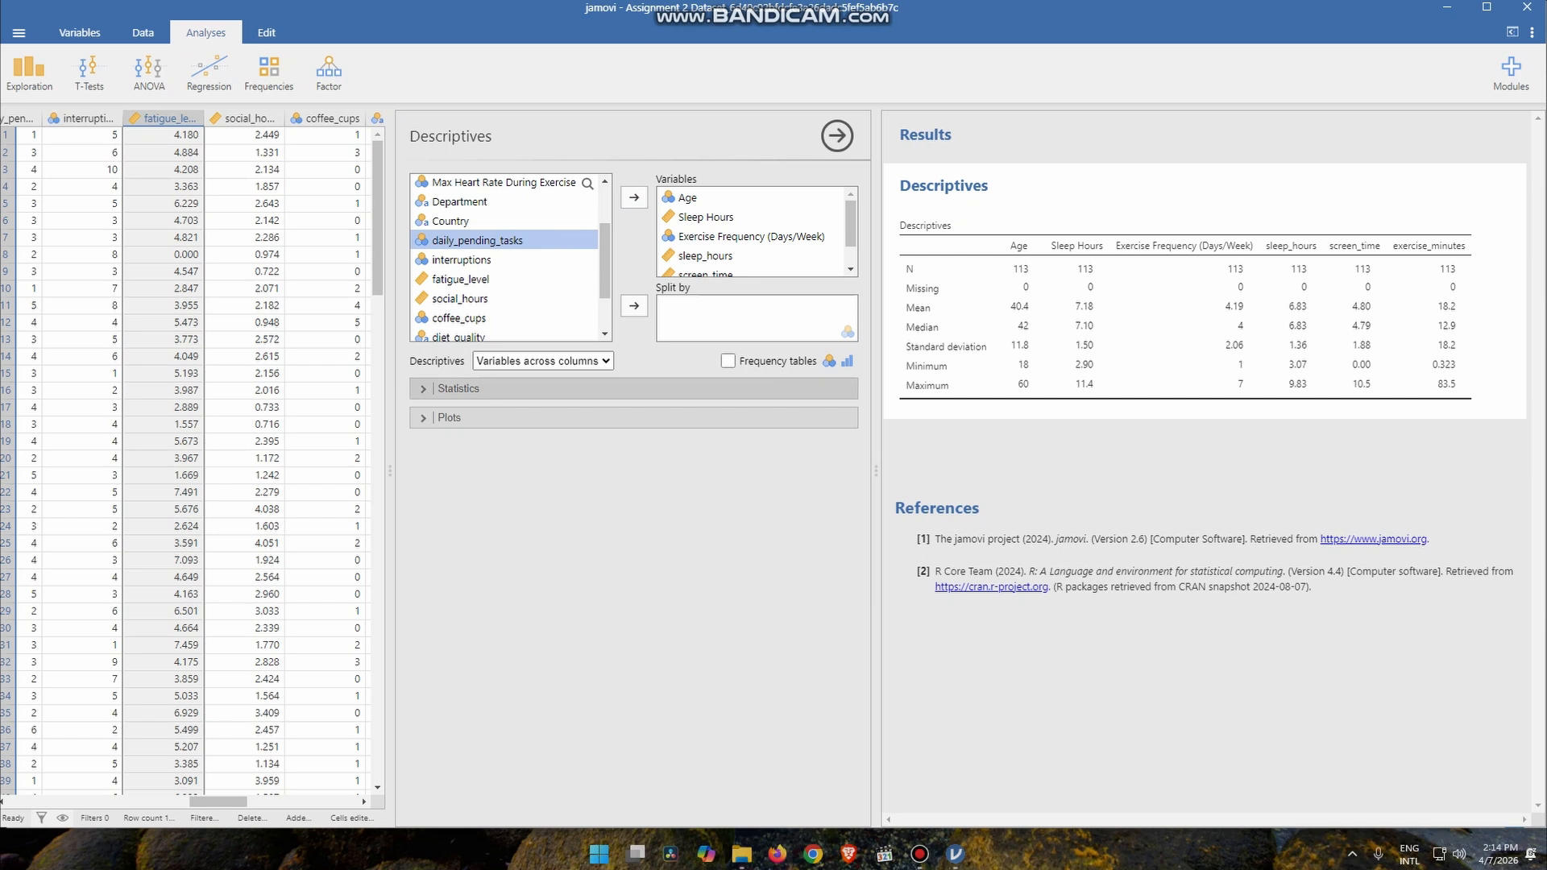
Include the Shapiro-Wilk normality test and a histogram for each variable in the Descriptives analysis.
{"action": "left_click", "coordinate": [458, 389]}
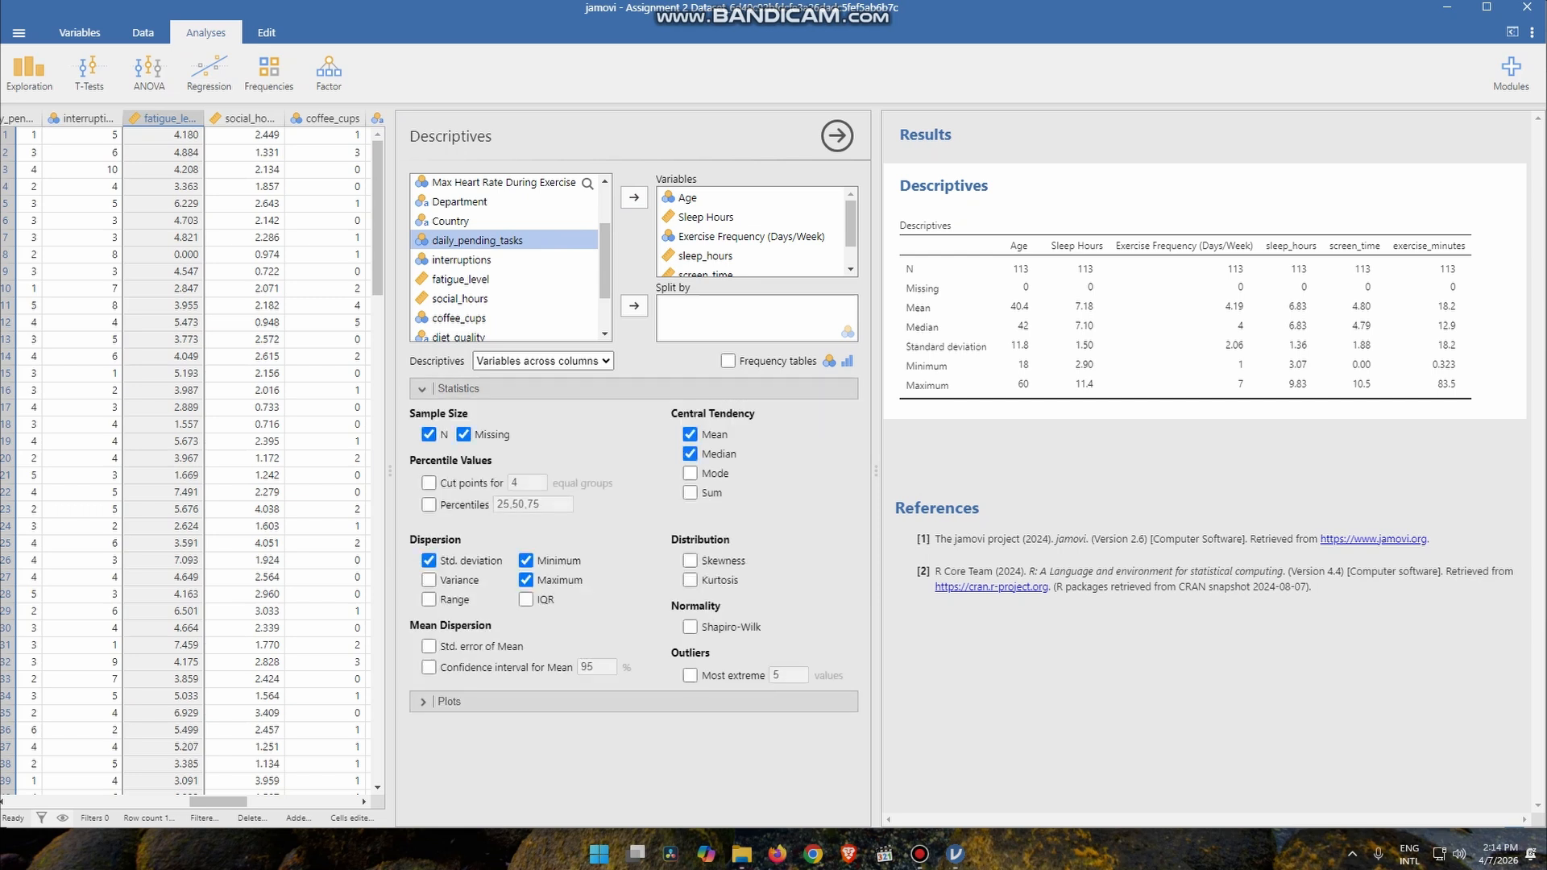
{"action": "left_click", "coordinate": [690, 627]}
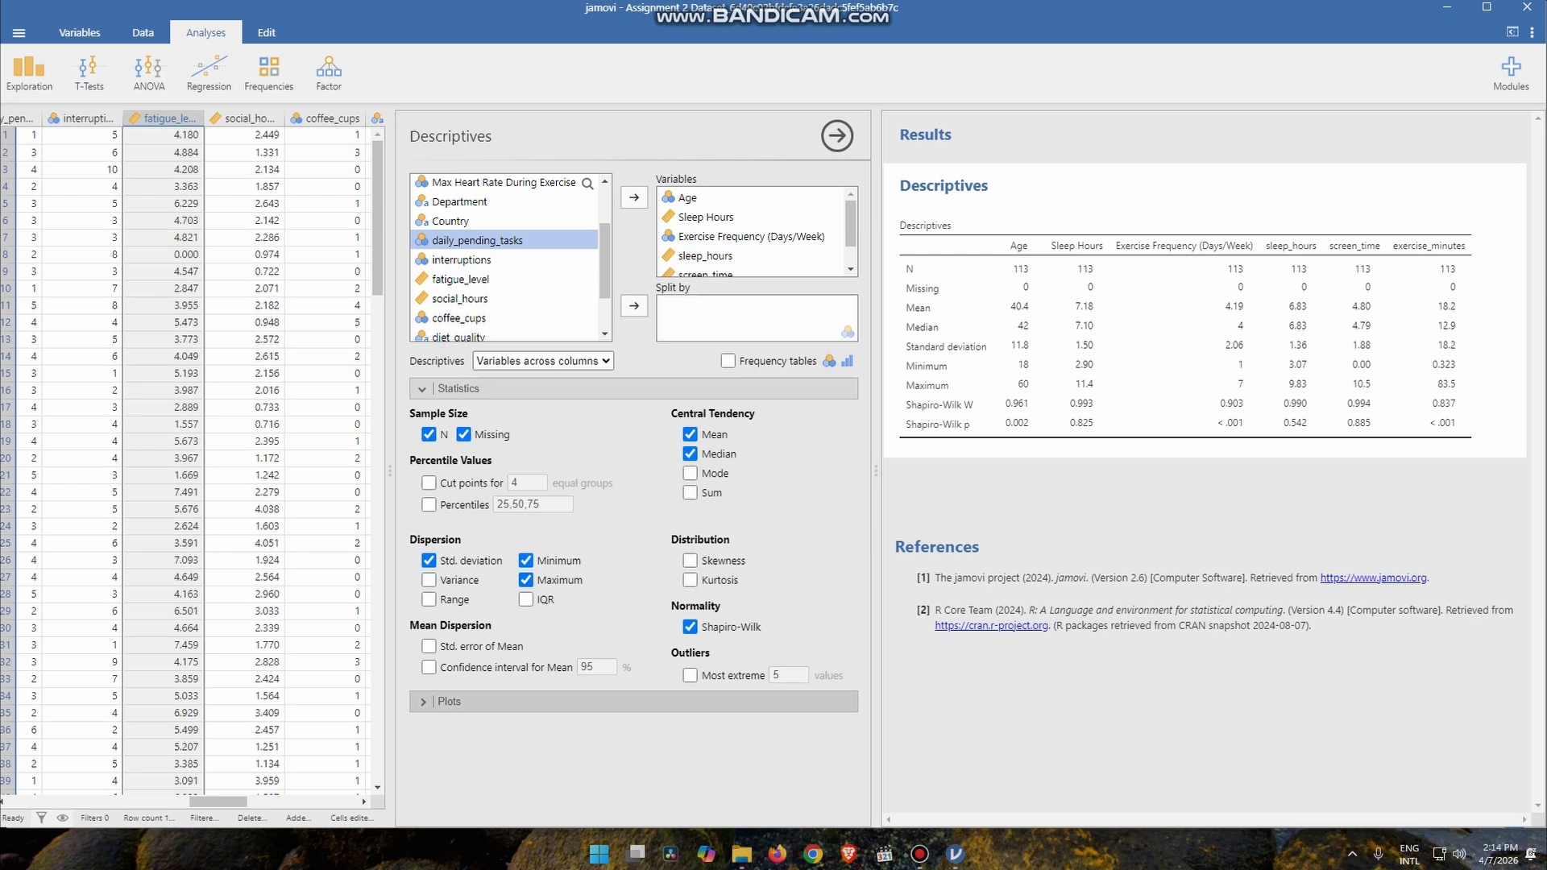
{"action": "left_click", "coordinate": [449, 701]}
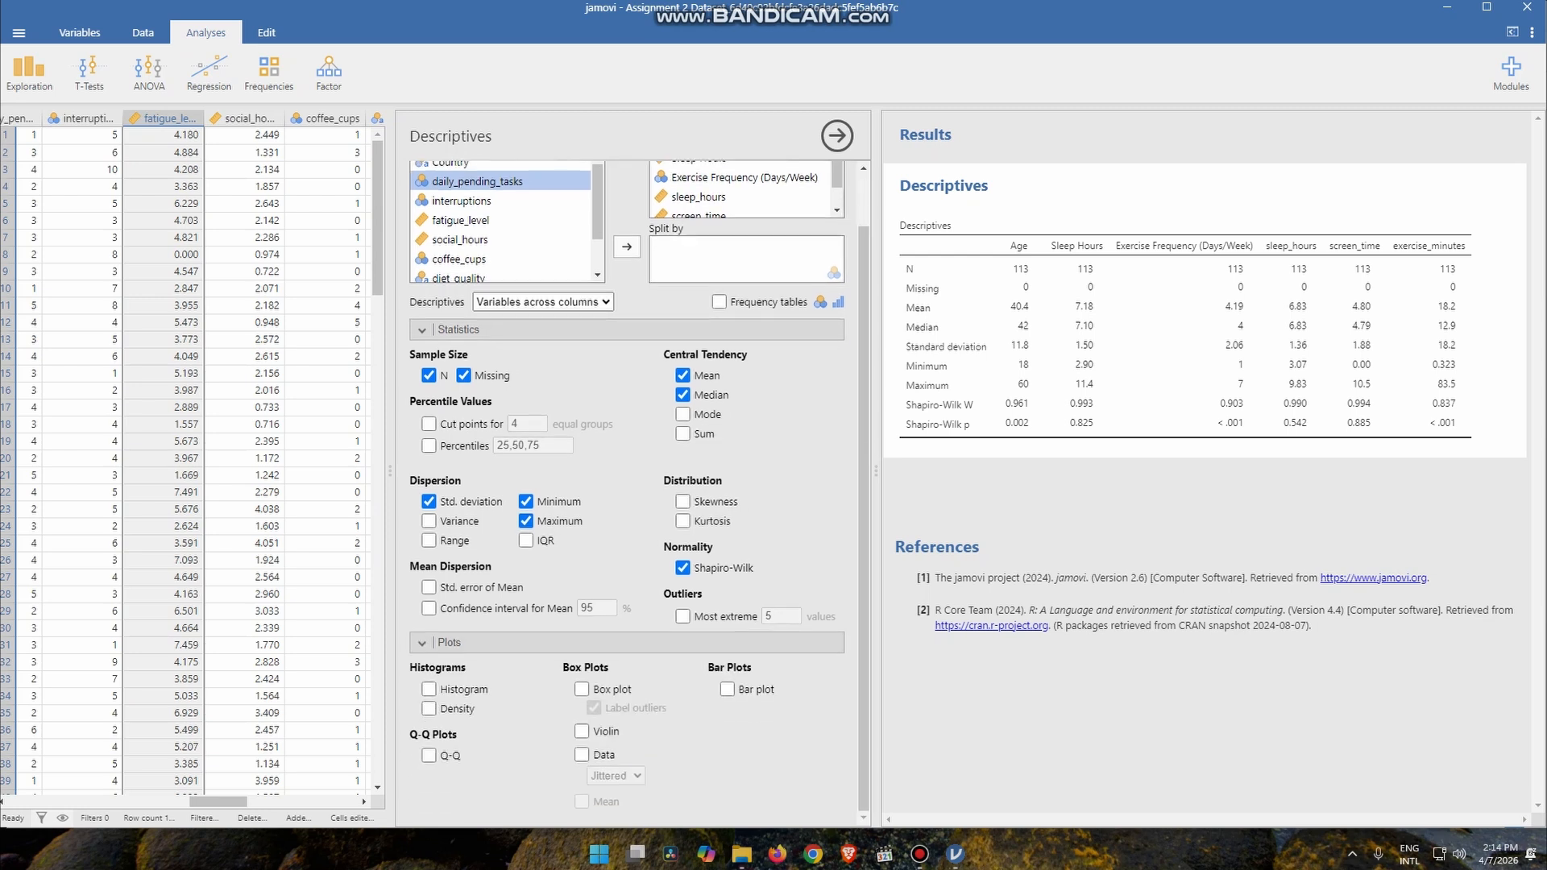
{"action": "left_click", "coordinate": [429, 689]}
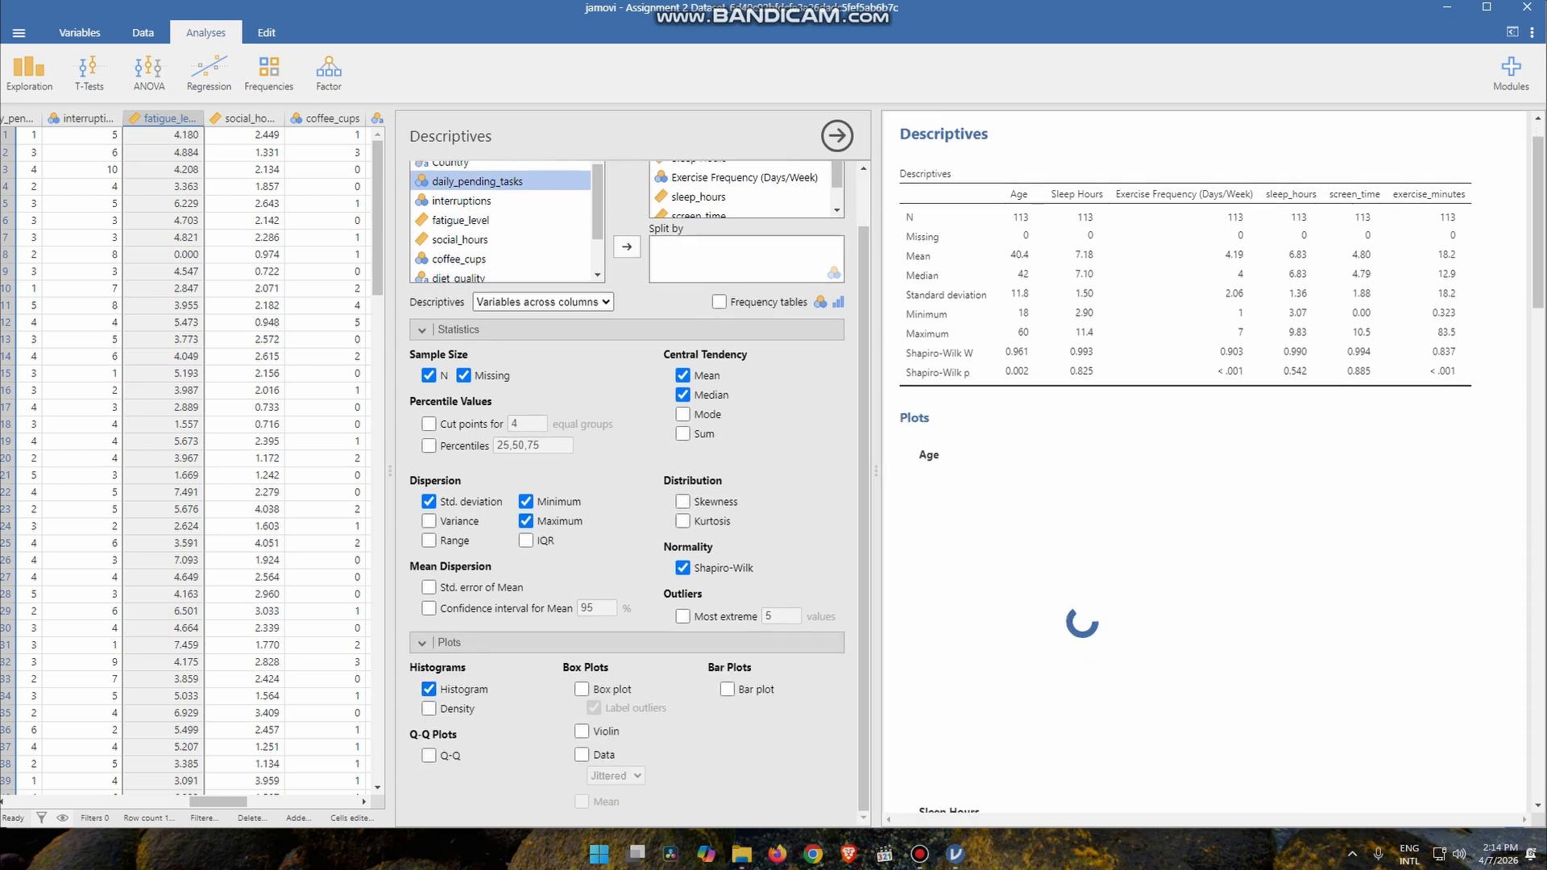
Examine the histograms from Age to screen_time for the shape of each distribution.
{"action": "scroll", "coordinate": [1205, 468], "scroll_direction": "down", "scroll_amount": 6}
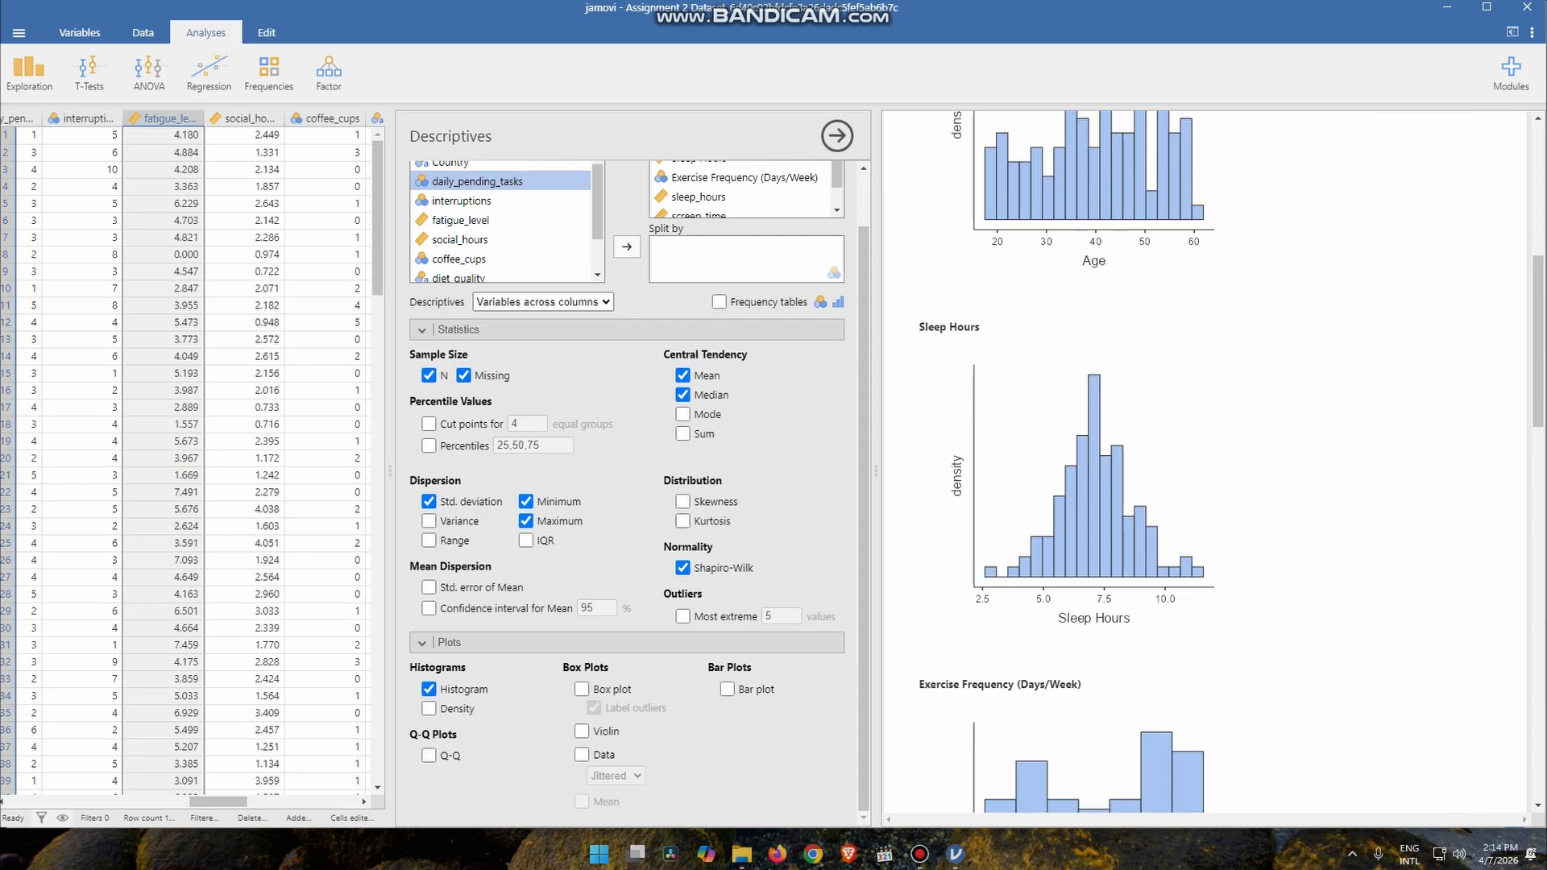
{"action": "scroll", "coordinate": [1204, 467], "scroll_direction": "down", "scroll_amount": 2}
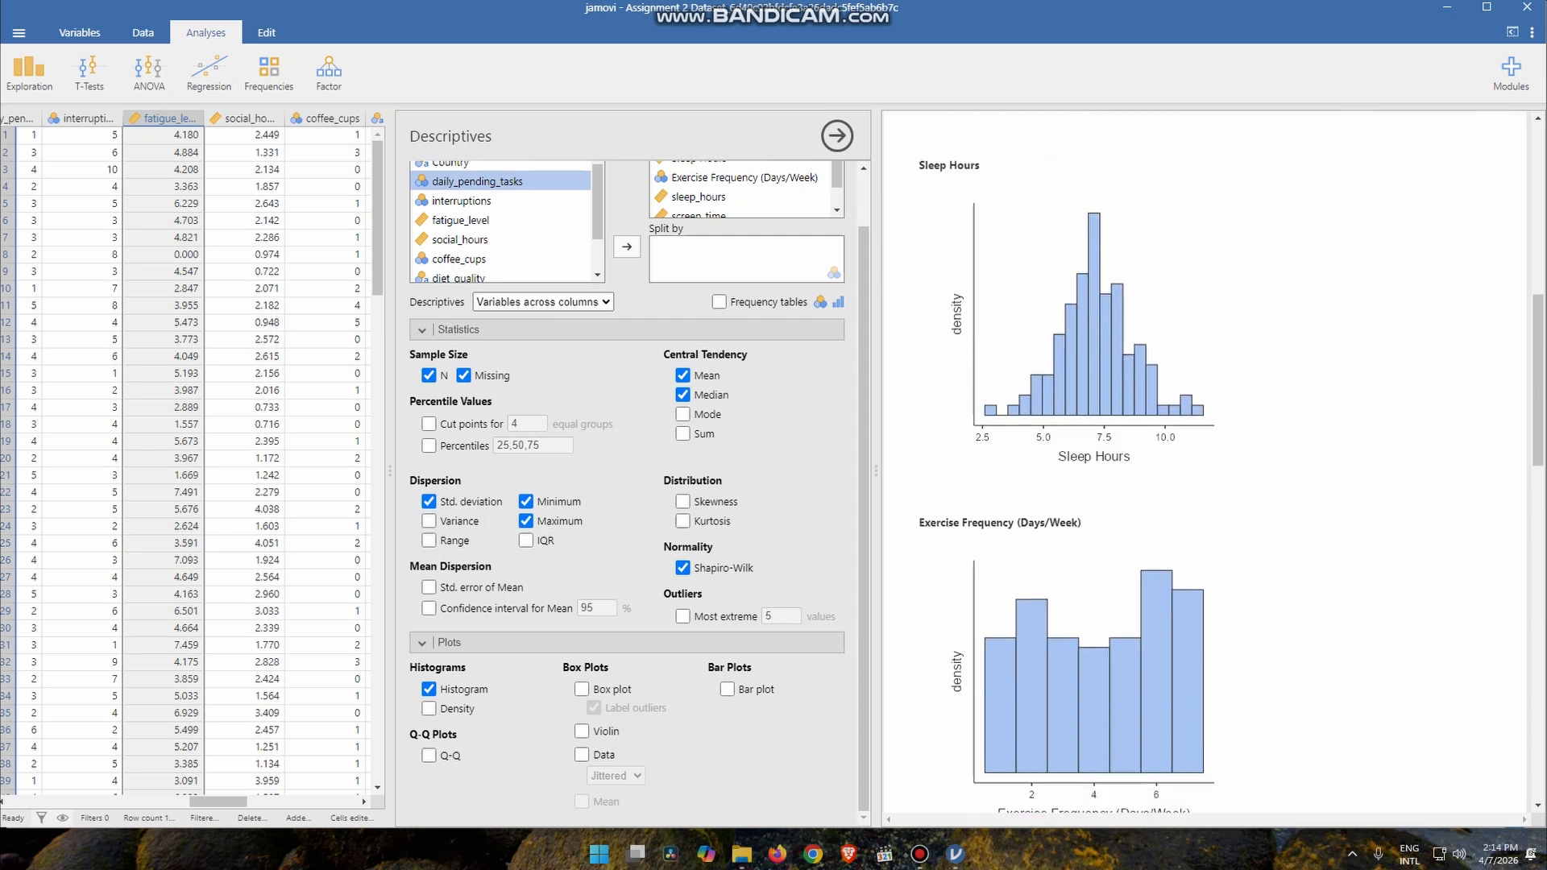
{"action": "scroll", "coordinate": [1204, 467], "scroll_direction": "down", "scroll_amount": 7}
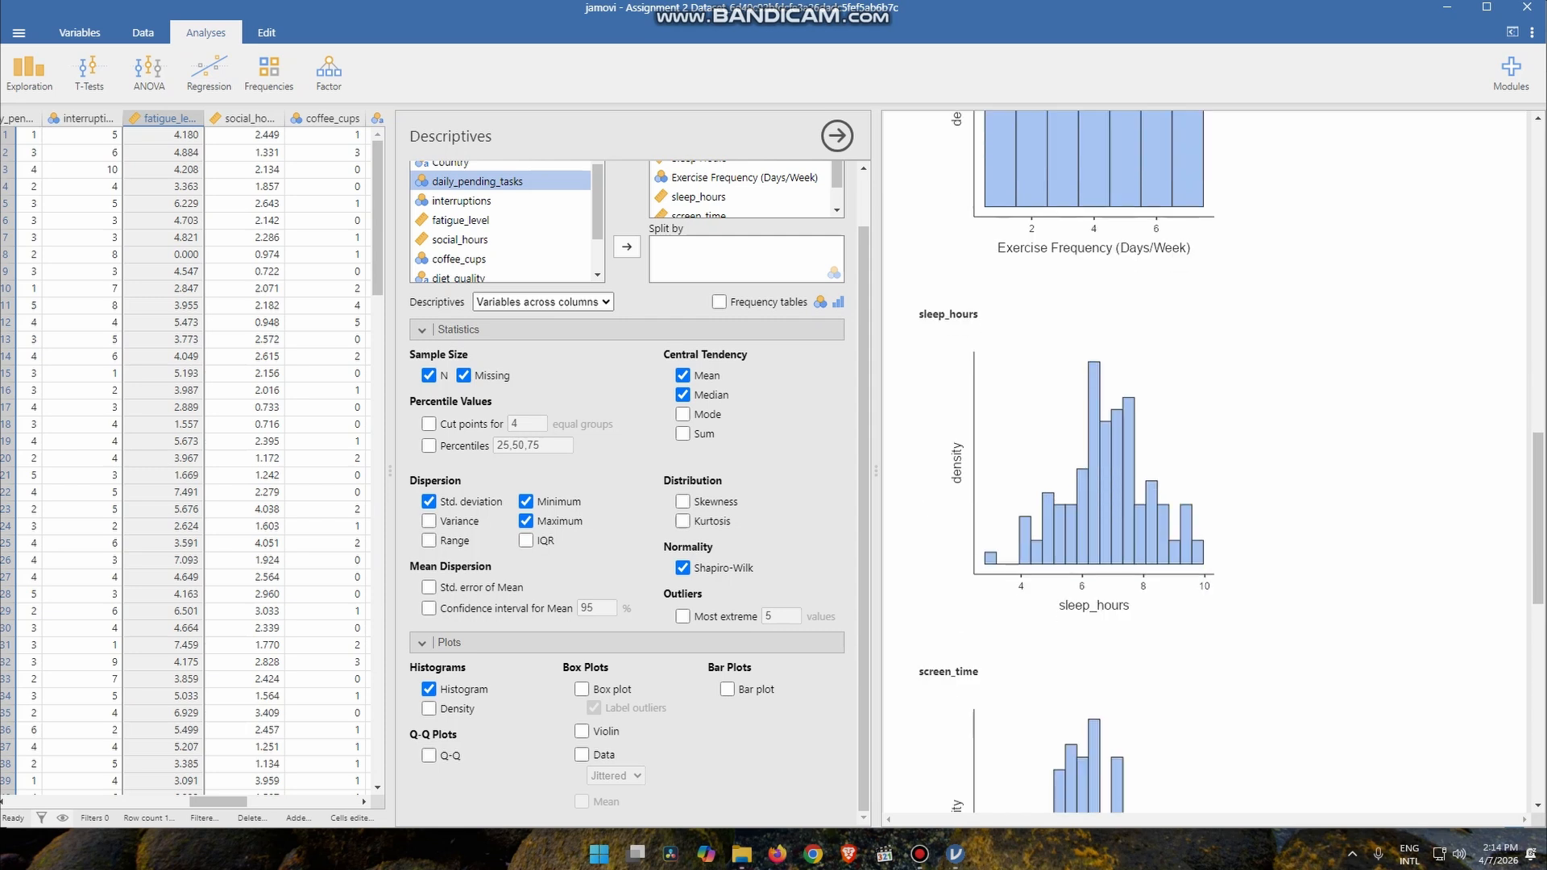
{"action": "scroll", "coordinate": [1204, 468], "scroll_direction": "down", "scroll_amount": 3}
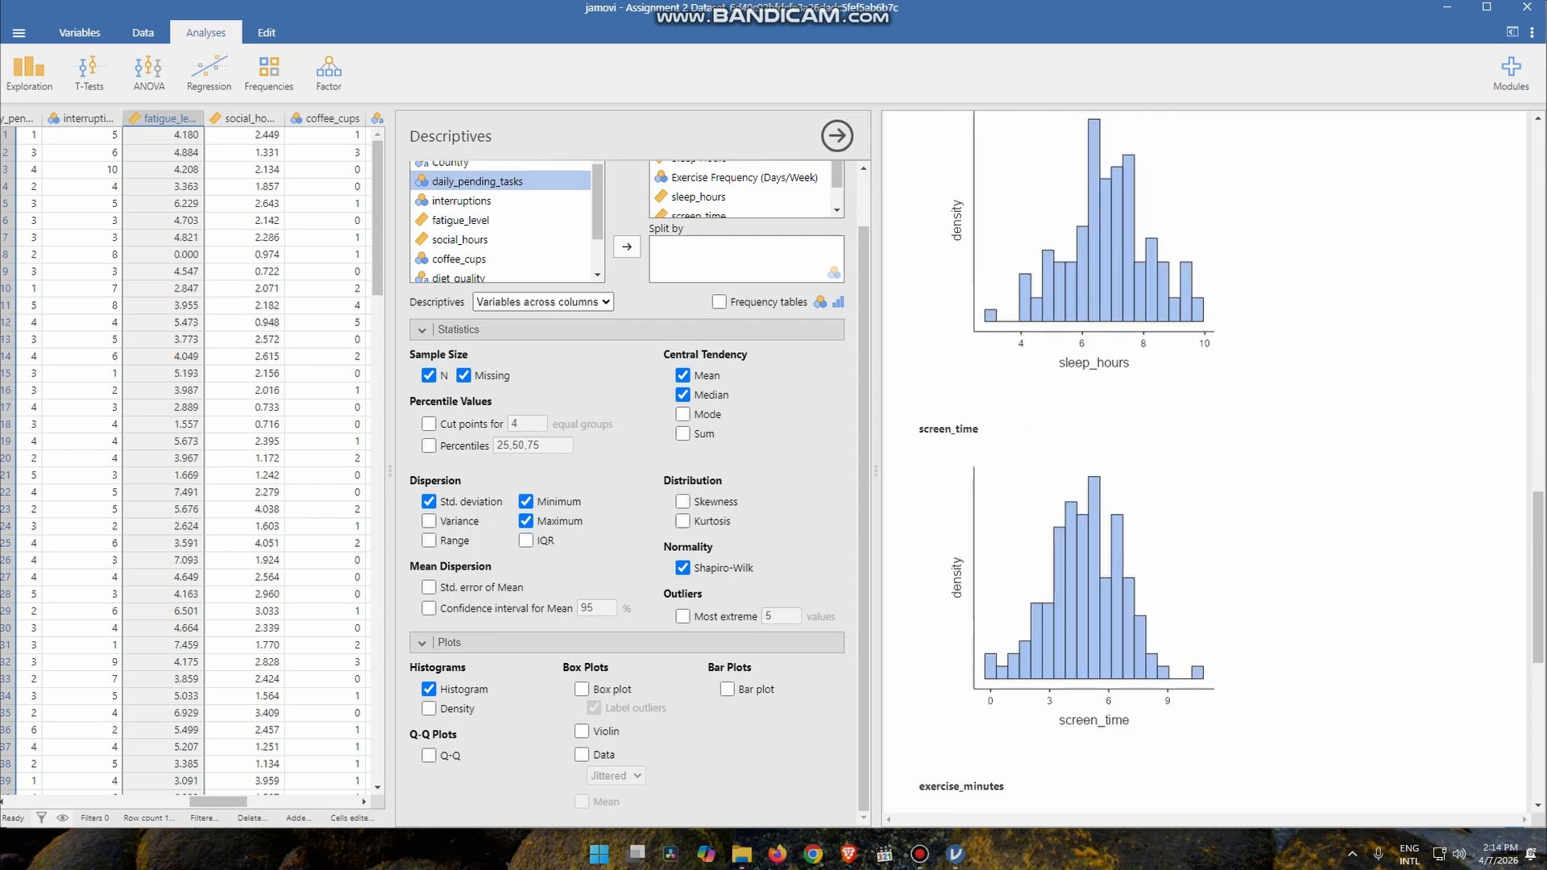
{"action": "scroll", "coordinate": [1205, 468], "scroll_direction": "up", "scroll_amount": 2}
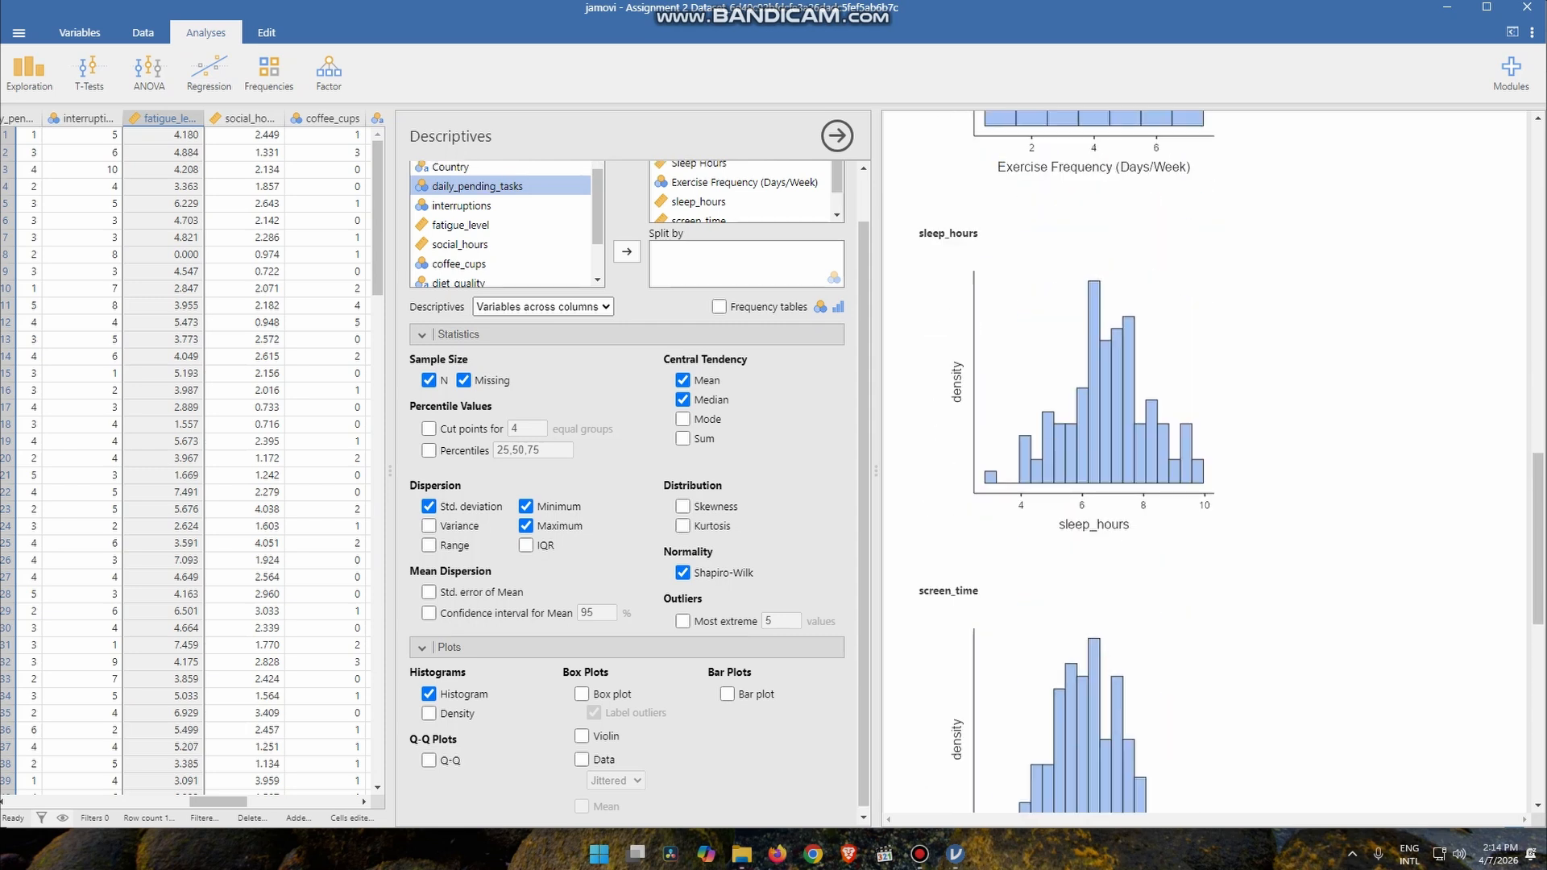
Remove exercise_minutes from the Descriptives variables.
{"action": "scroll", "coordinate": [636, 484], "scroll_direction": "up", "scroll_amount": 1}
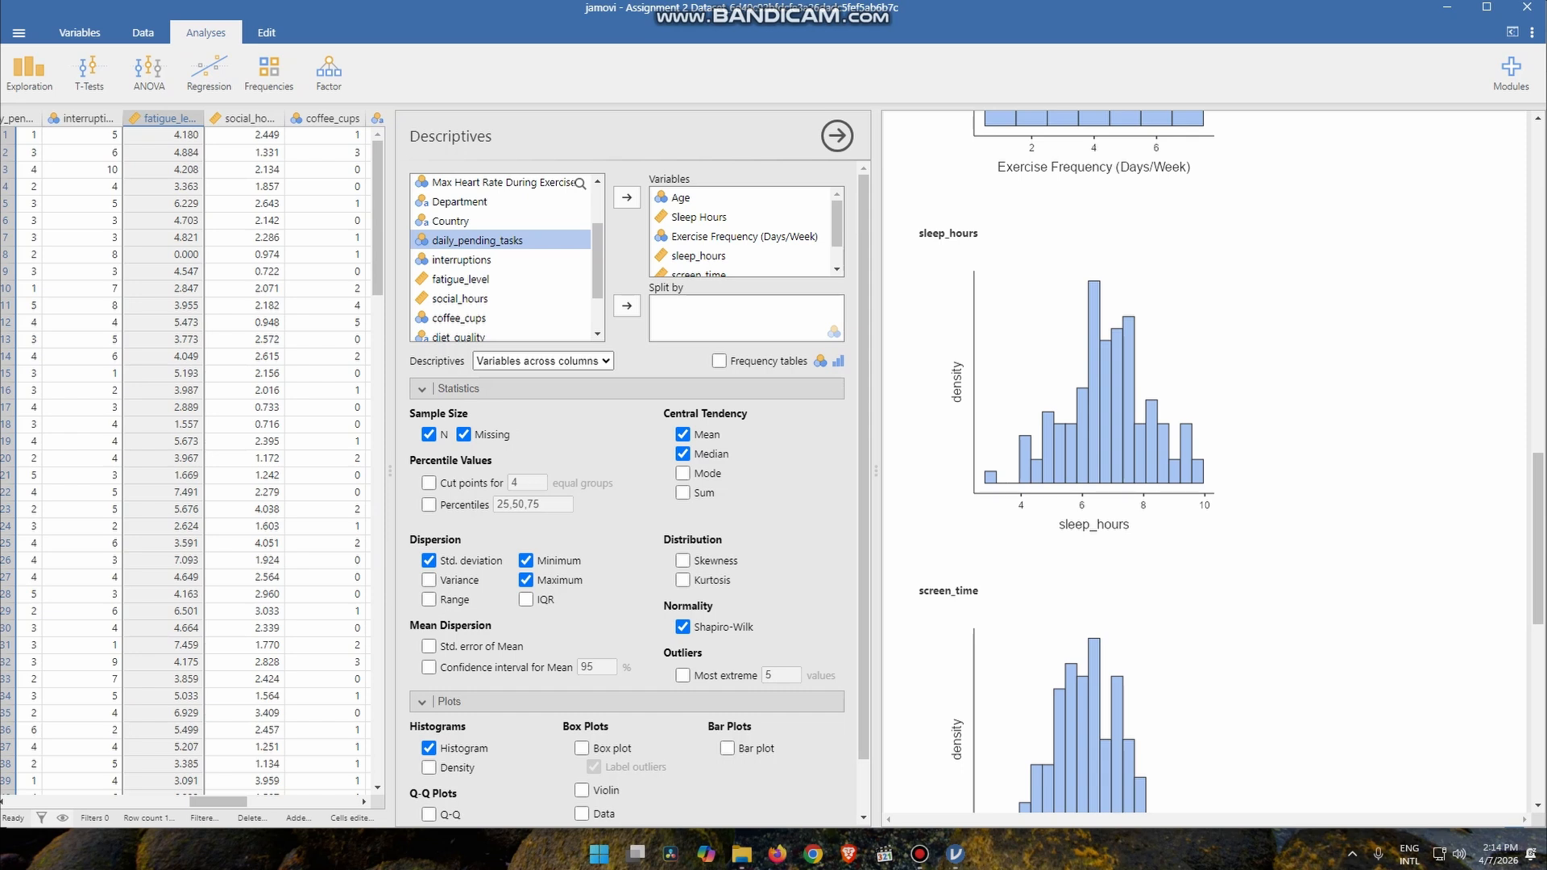
{"action": "scroll", "coordinate": [746, 229], "scroll_direction": "down", "scroll_amount": 1}
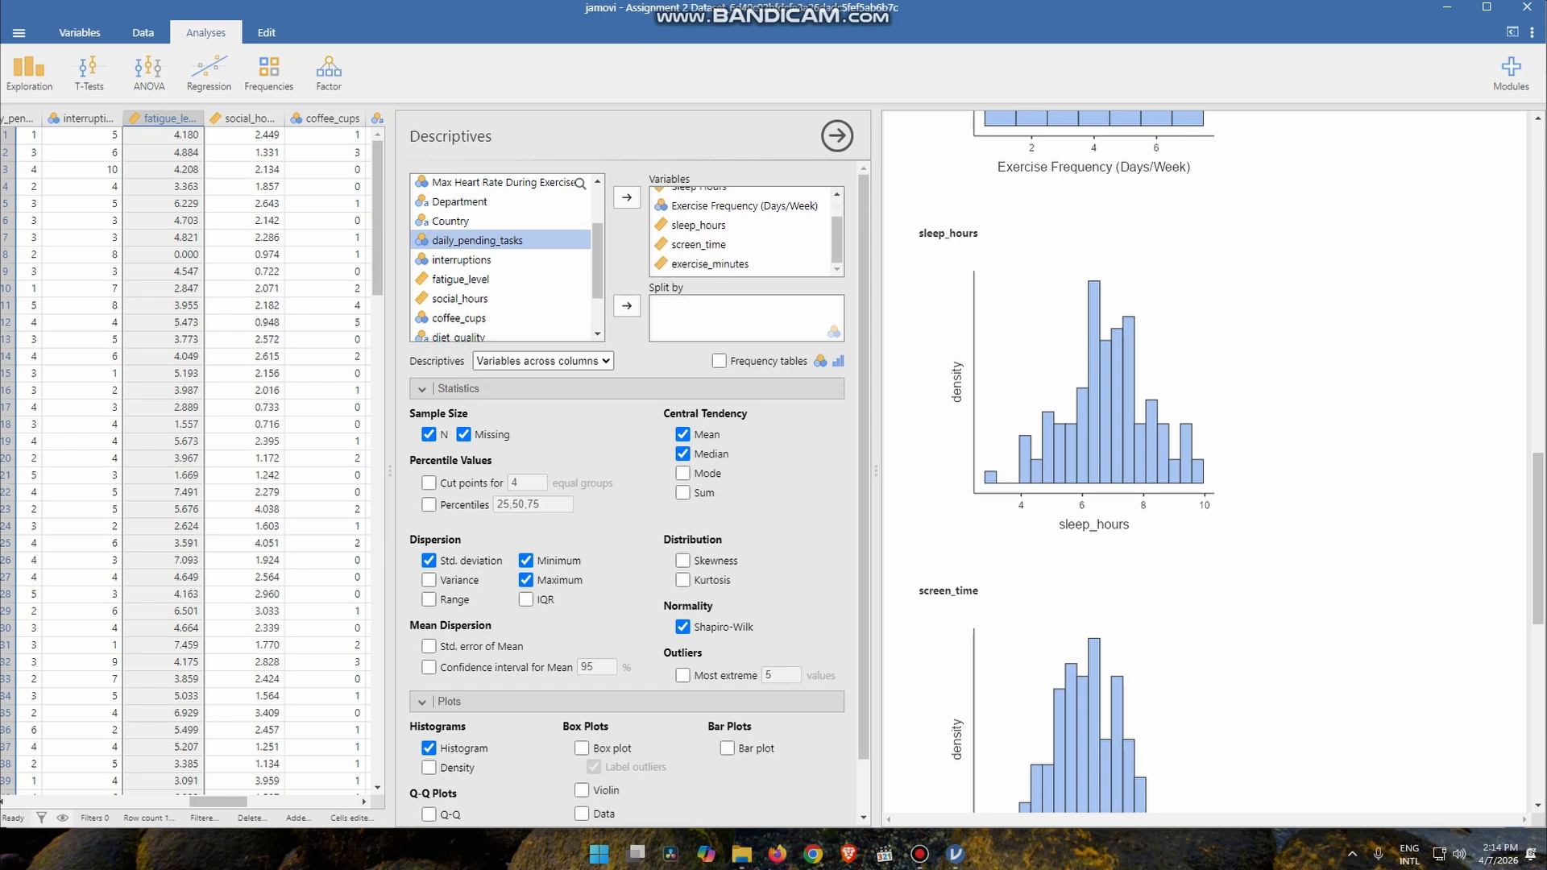
{"action": "left_click", "coordinate": [710, 265]}
{"action": "left_click", "coordinate": [626, 198]}
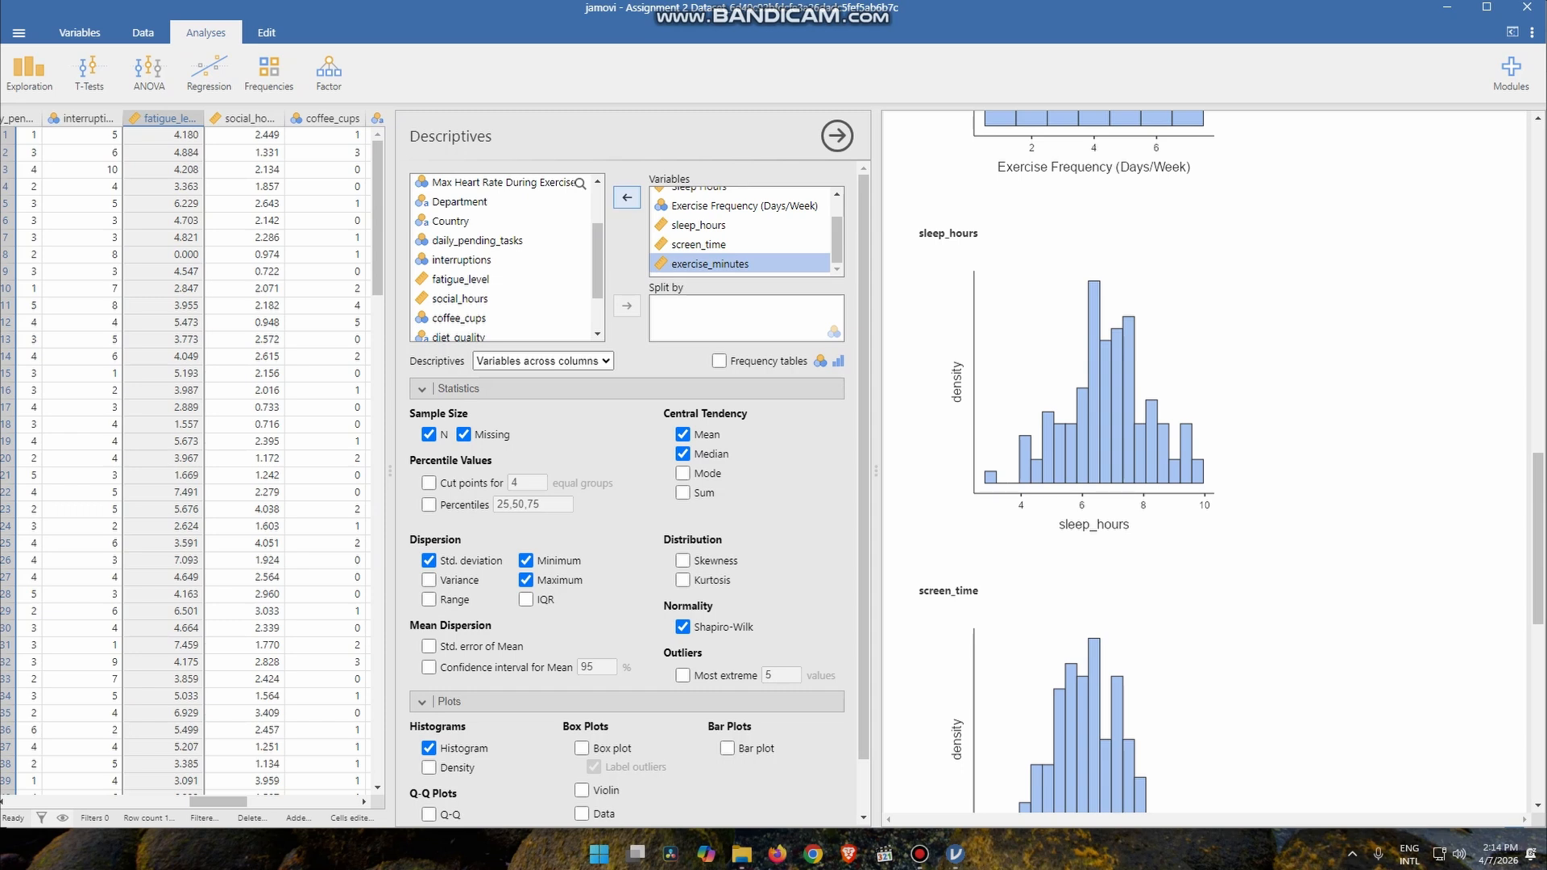
Run an Independent Samples T-Test on Sleep Hours grouped by Gender, using Student's test and including the mean difference.
{"action": "left_click", "coordinate": [89, 73]}
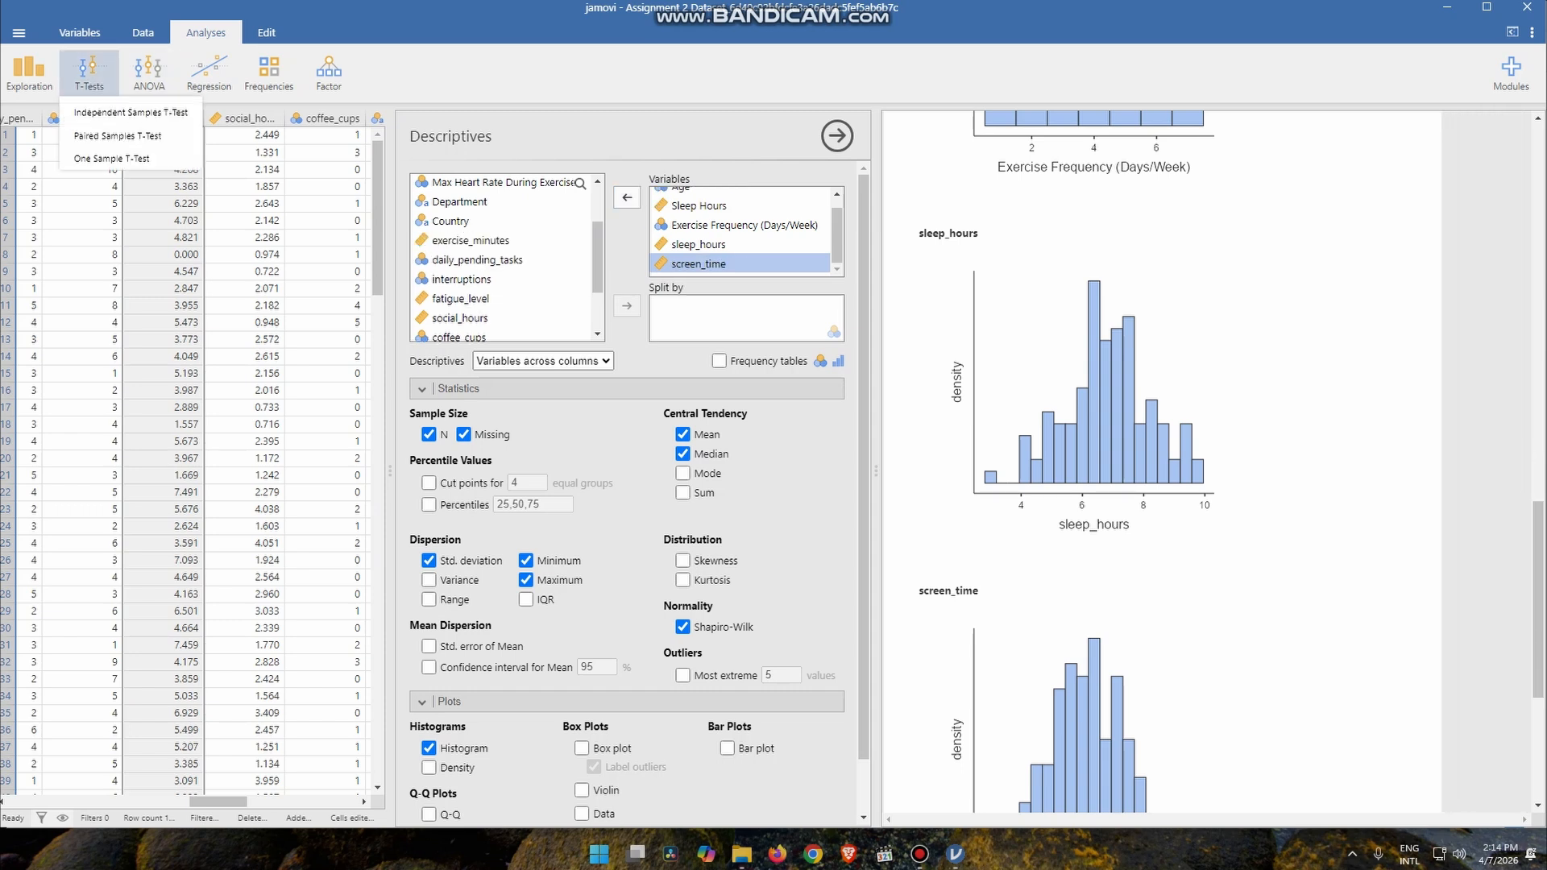
{"action": "left_click", "coordinate": [131, 112]}
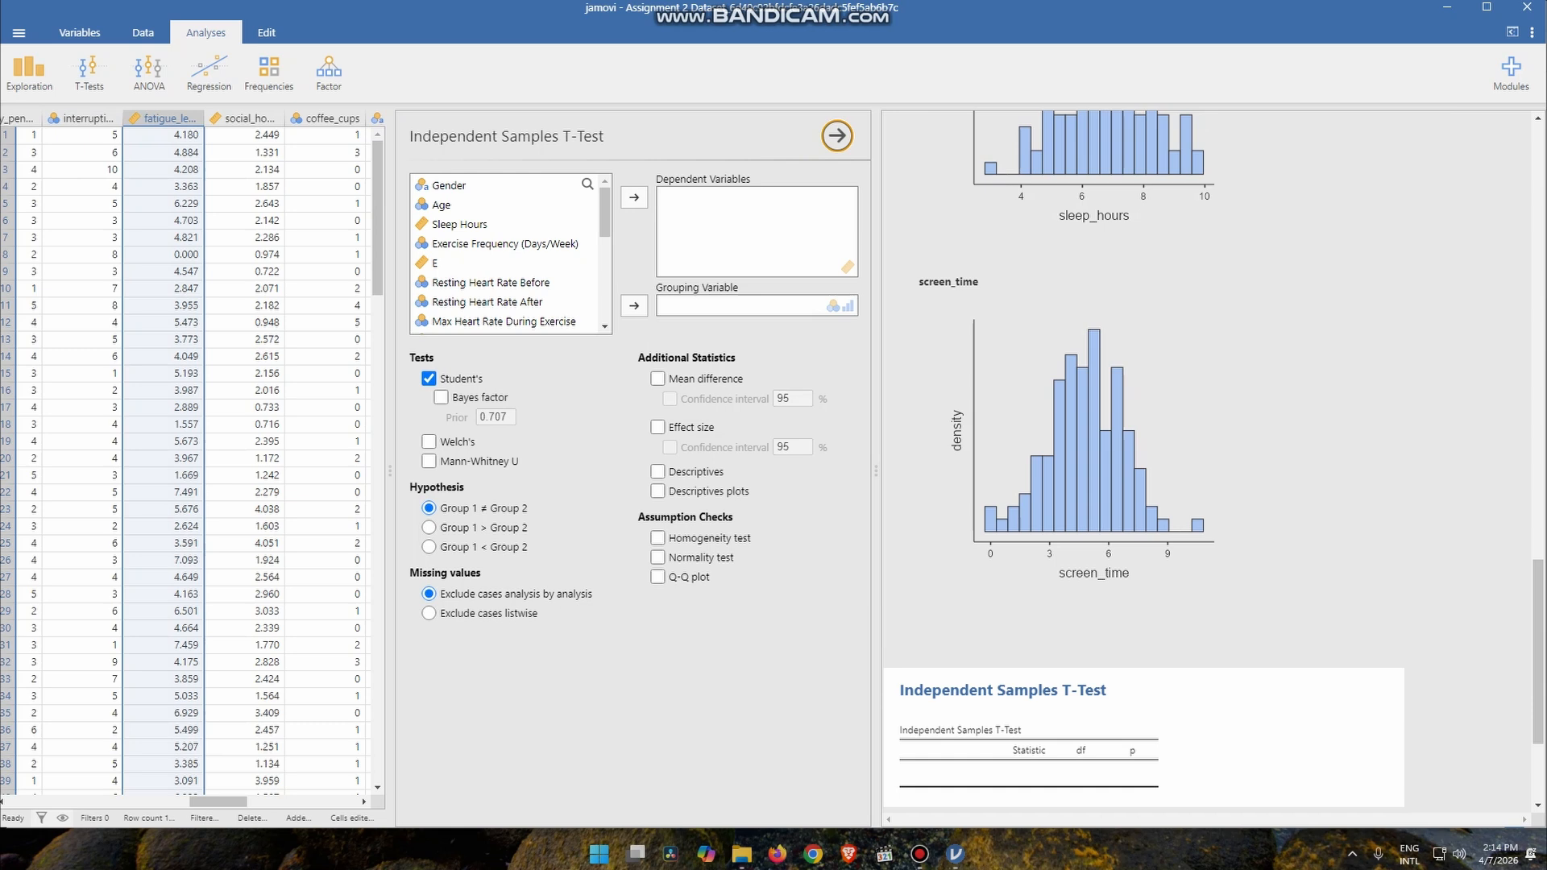
{"action": "left_click", "coordinate": [460, 225]}
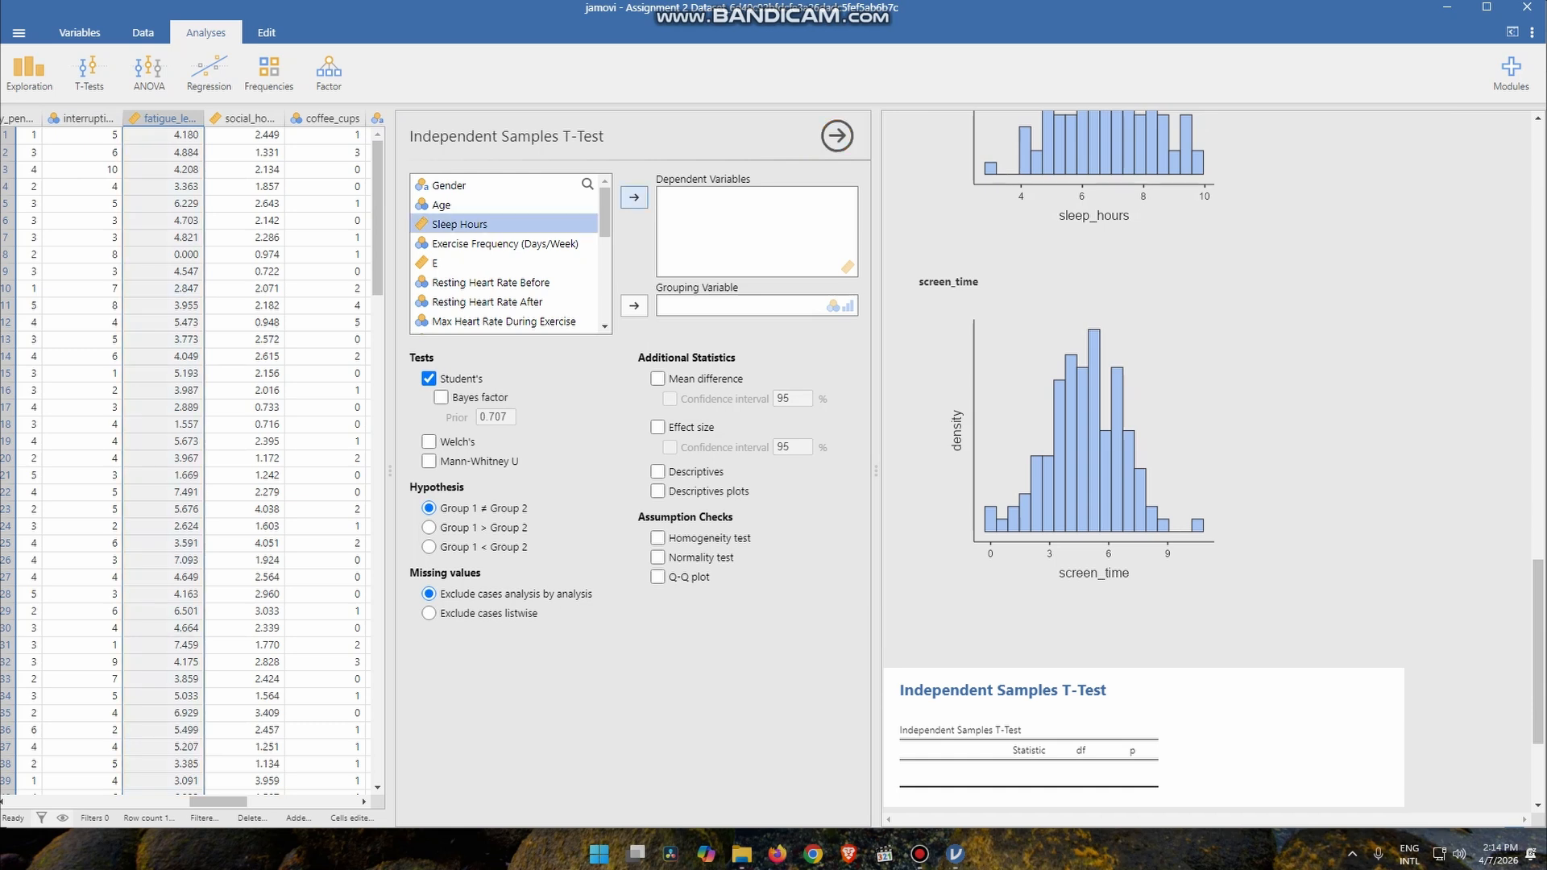
{"action": "left_click", "coordinate": [634, 197]}
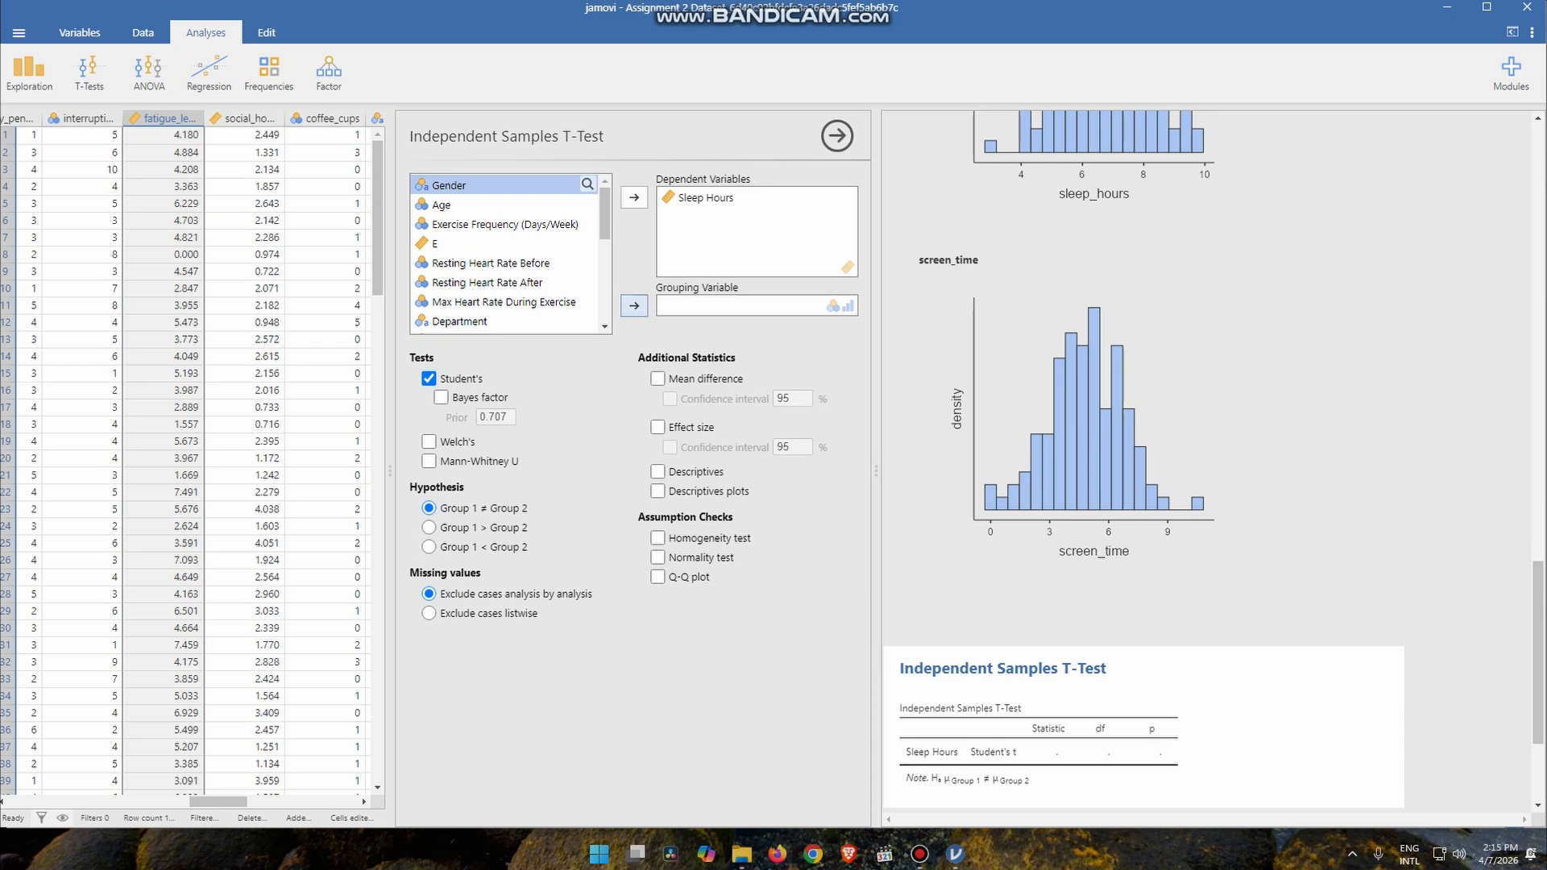
{"action": "left_click", "coordinate": [634, 305]}
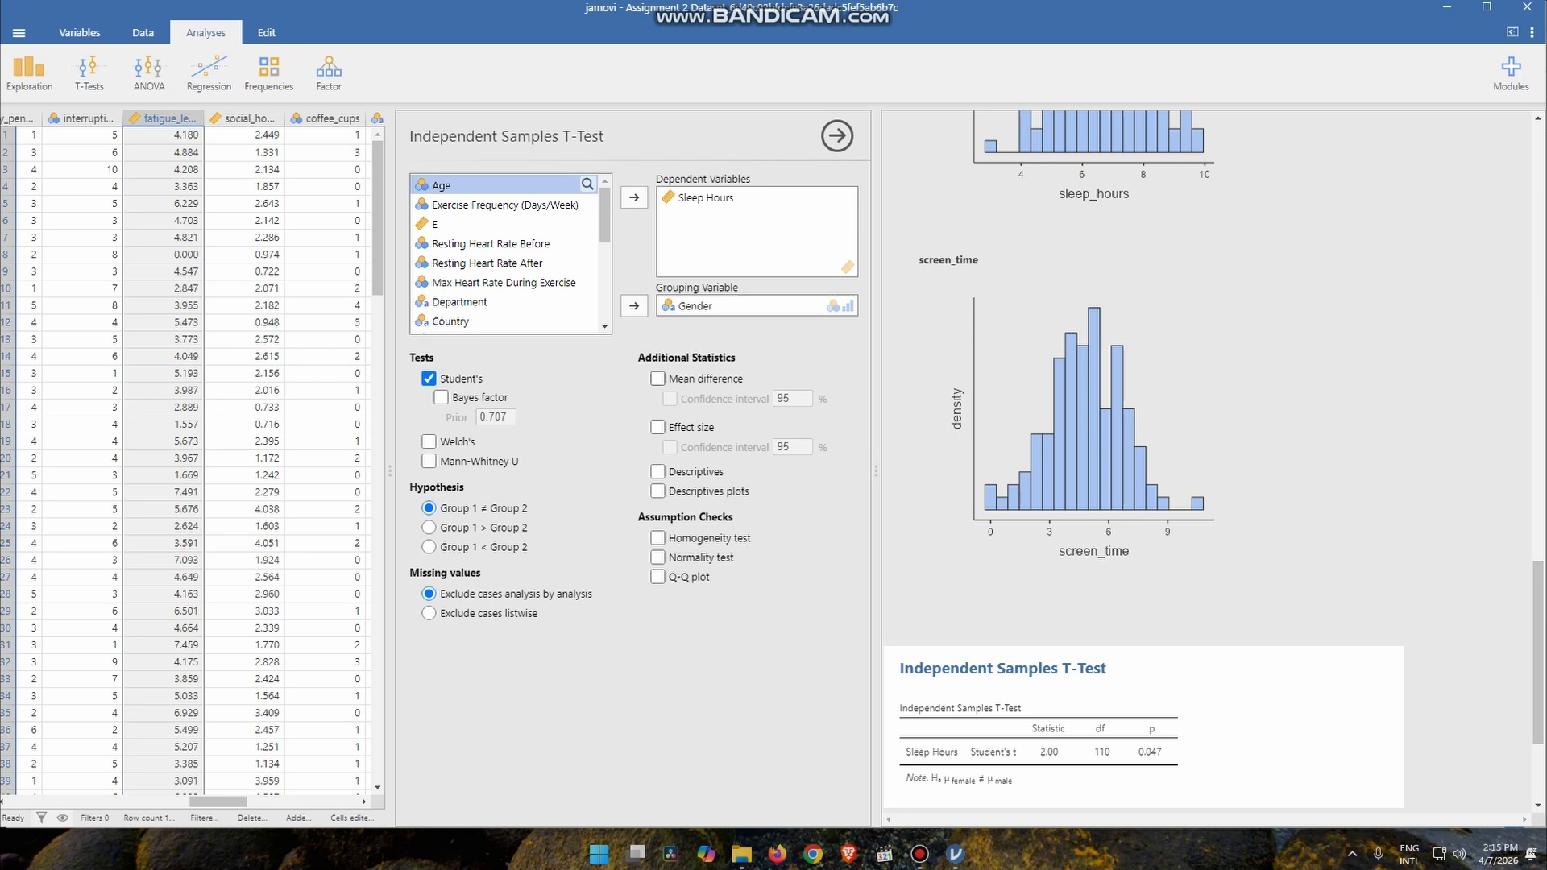
{"action": "left_click", "coordinate": [658, 378]}
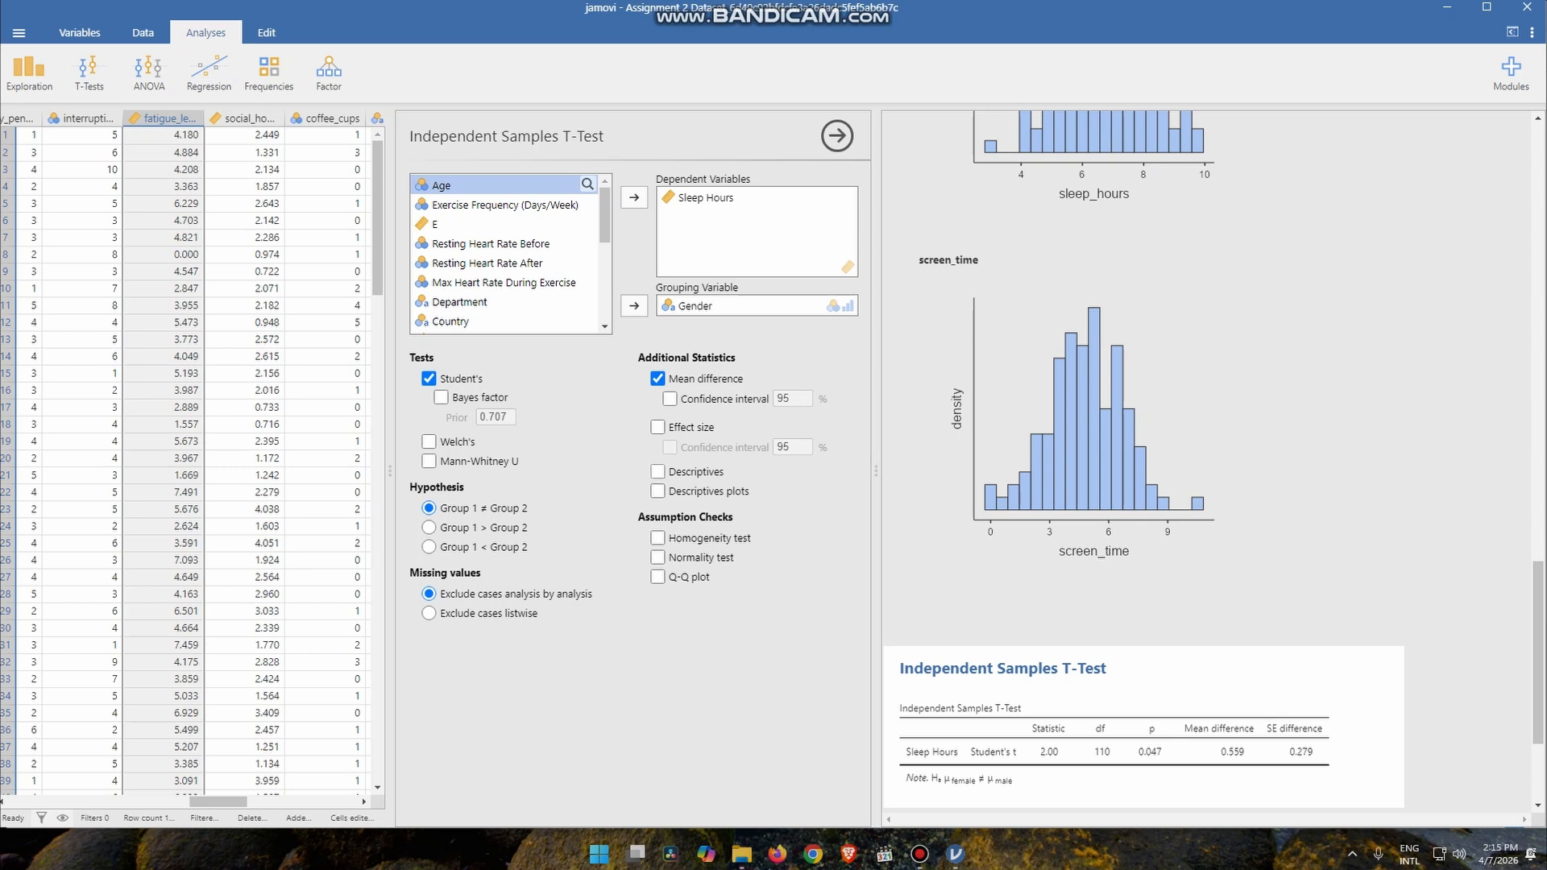
Add descriptives, descriptives plots, the homogeneity test and the normality test to the Independent Samples T-Test on Sleep Hours.
{"action": "left_click", "coordinate": [658, 471]}
{"action": "left_click", "coordinate": [657, 491]}
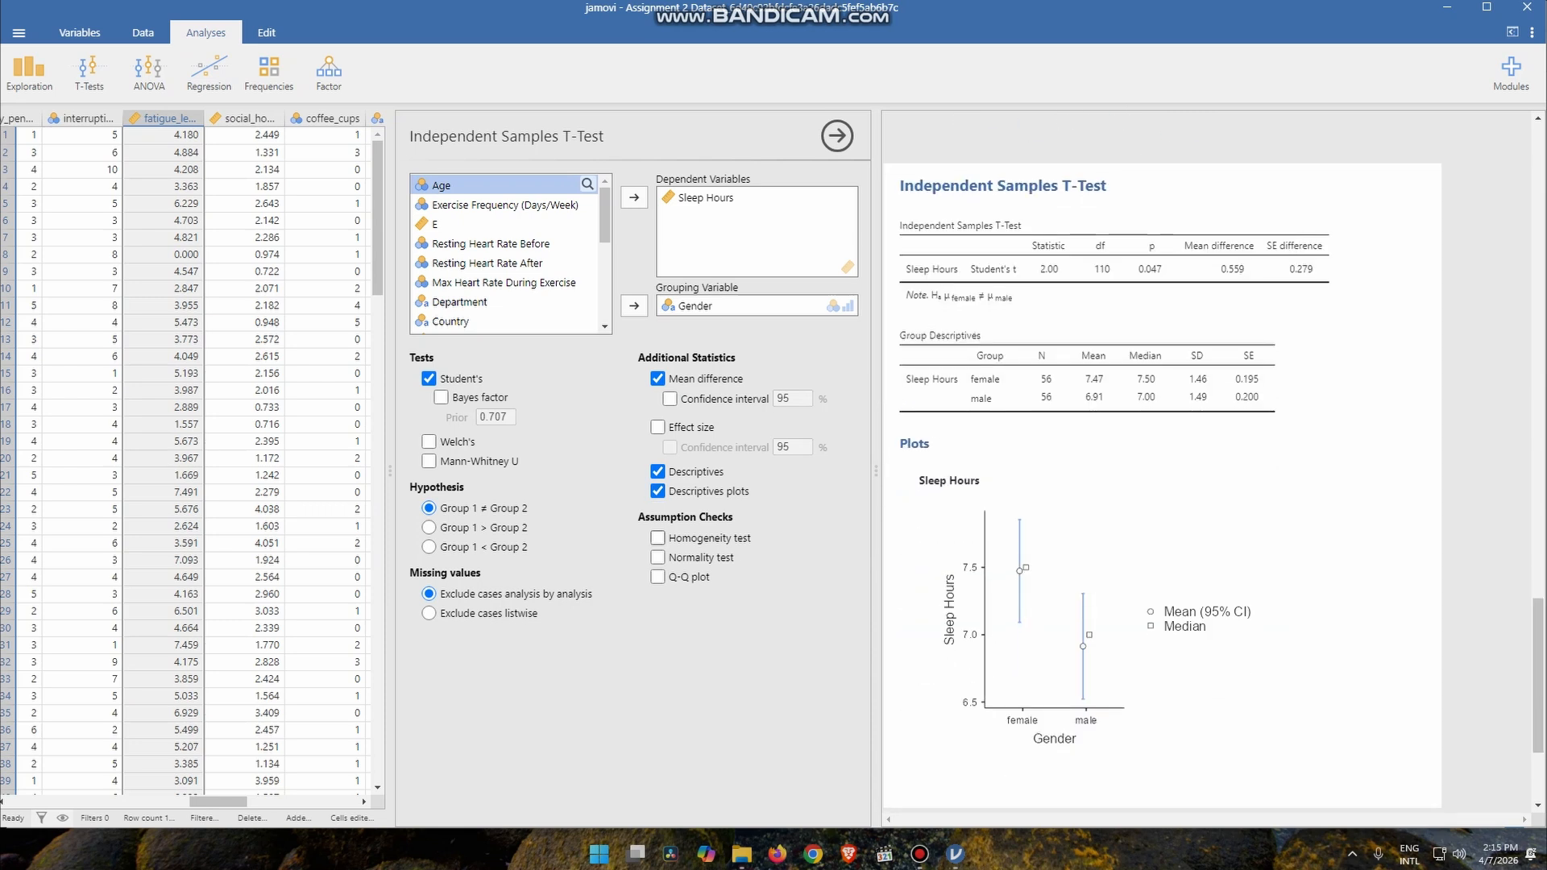
{"action": "left_click", "coordinate": [658, 537]}
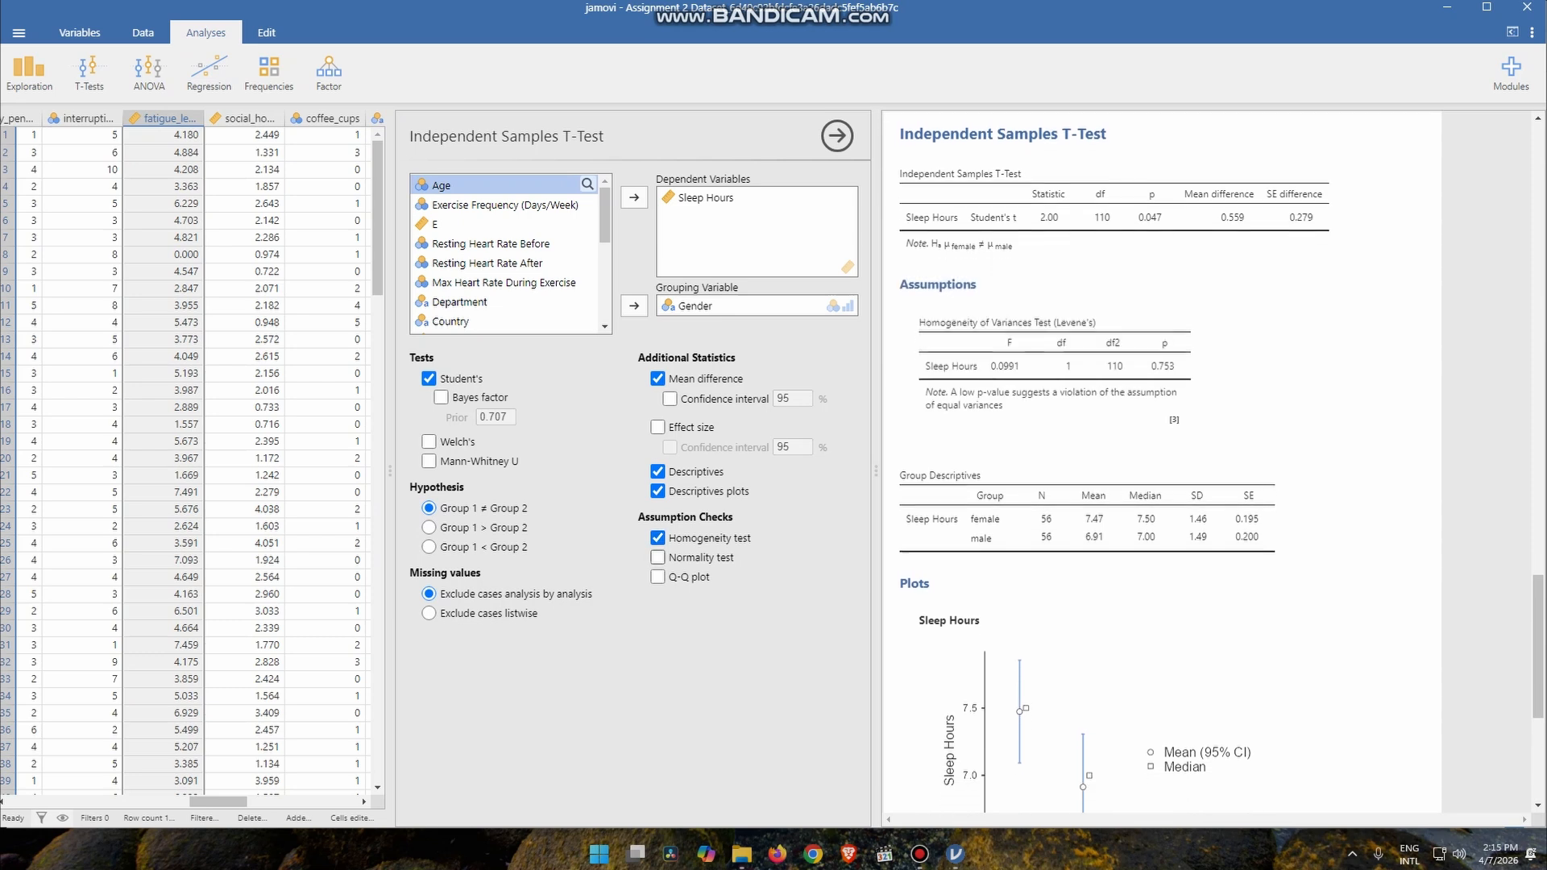
{"action": "left_click", "coordinate": [658, 556]}
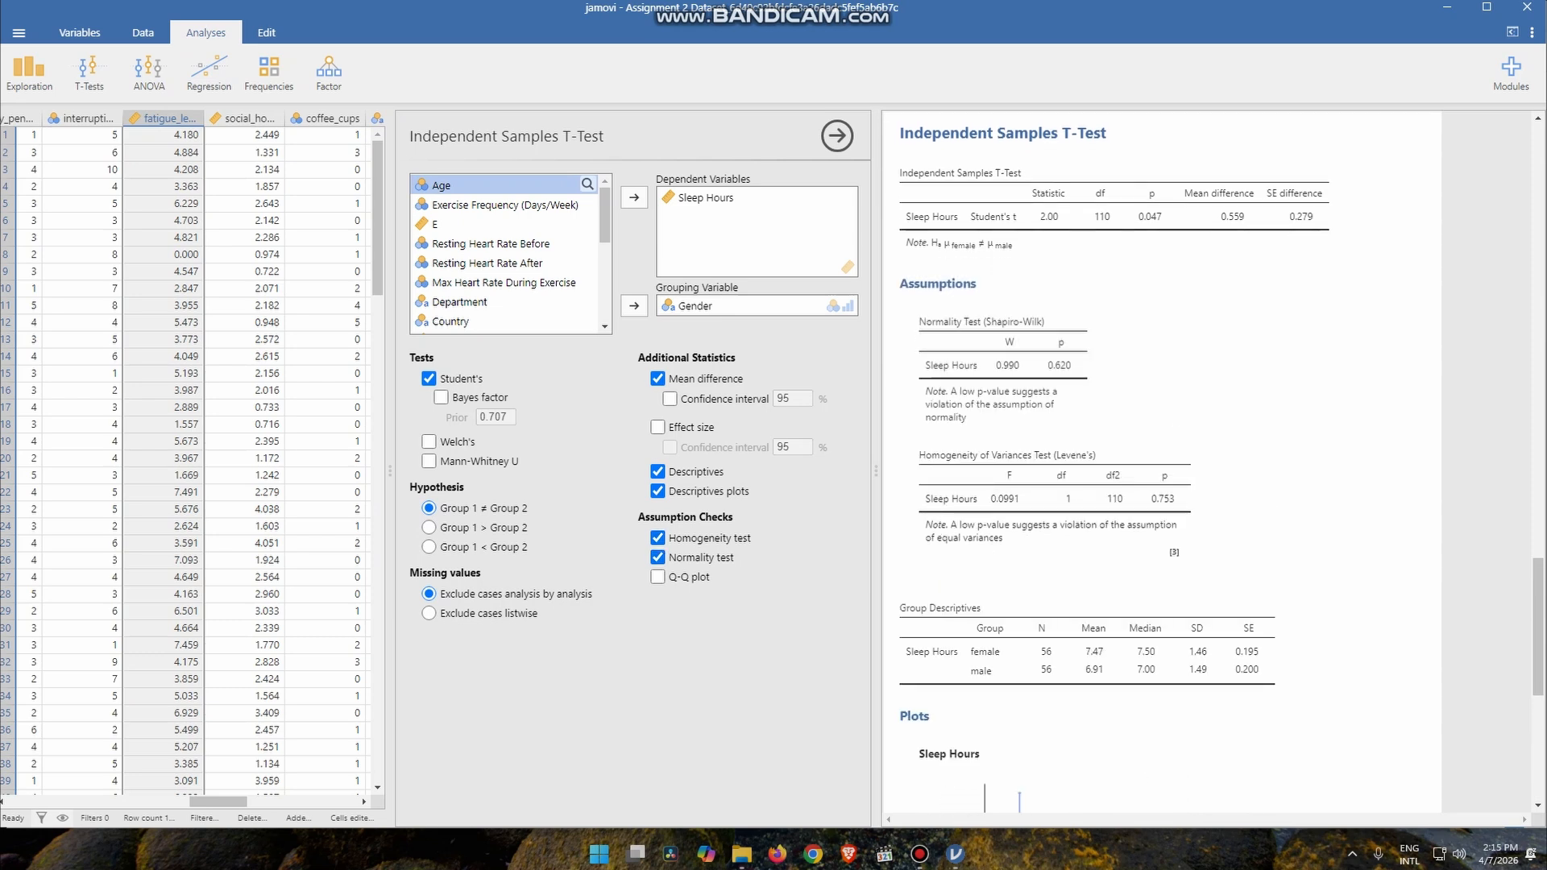
Copy the complete Independent Samples T-Test analysis from the results, including its assumption checks, group descriptives and plot.
{"action": "scroll", "coordinate": [1162, 467], "scroll_direction": "down", "scroll_amount": 4}
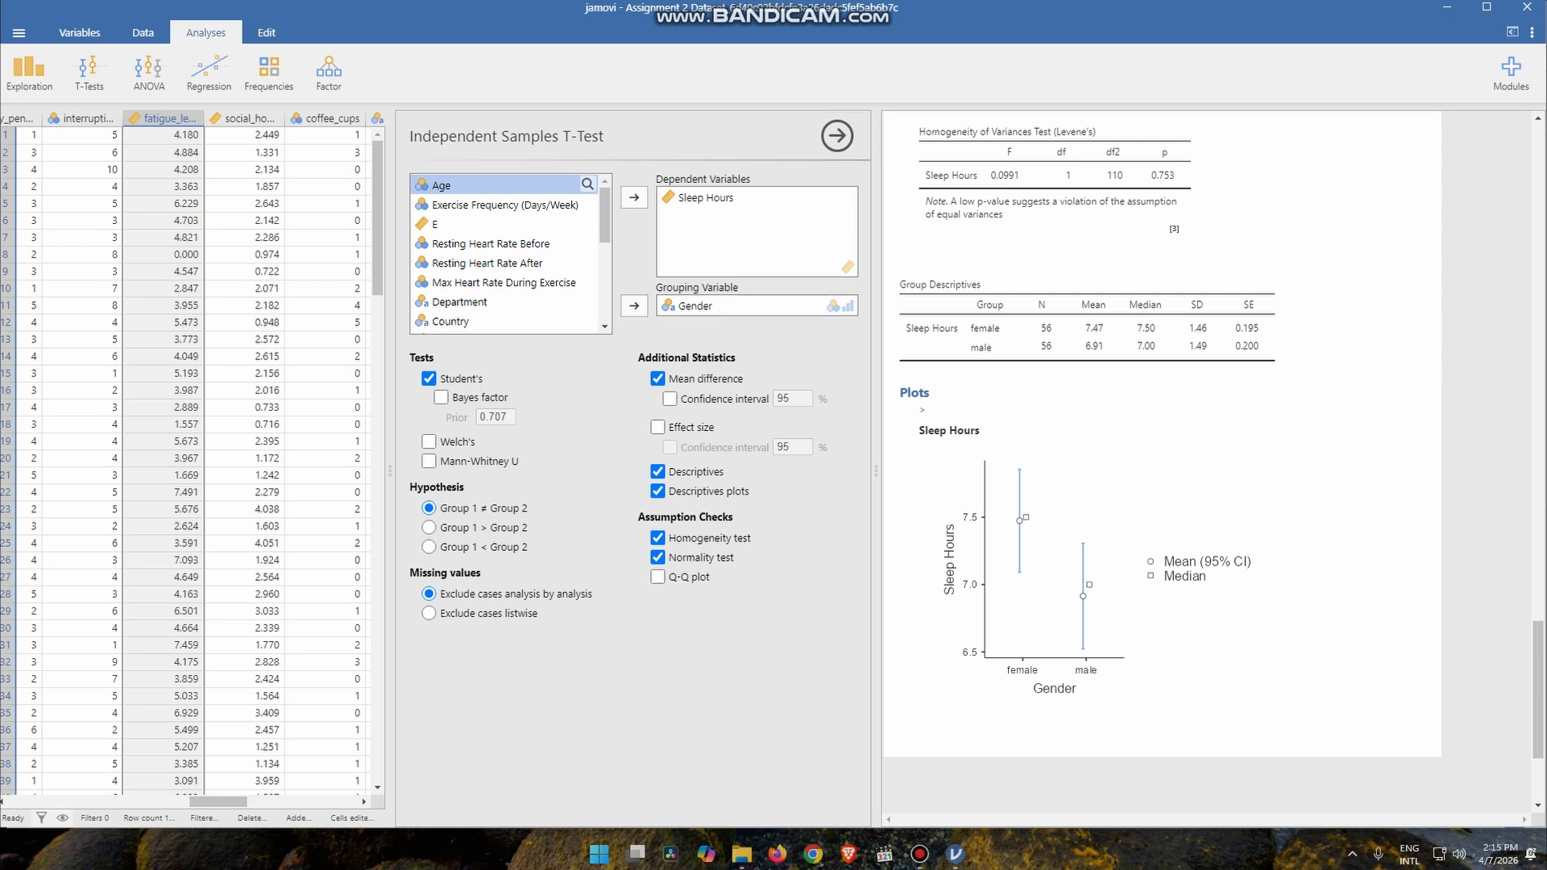
{"action": "scroll", "coordinate": [1162, 468], "scroll_direction": "up", "scroll_amount": 1}
{"action": "scroll", "coordinate": [1160, 459], "scroll_direction": "up", "scroll_amount": 3}
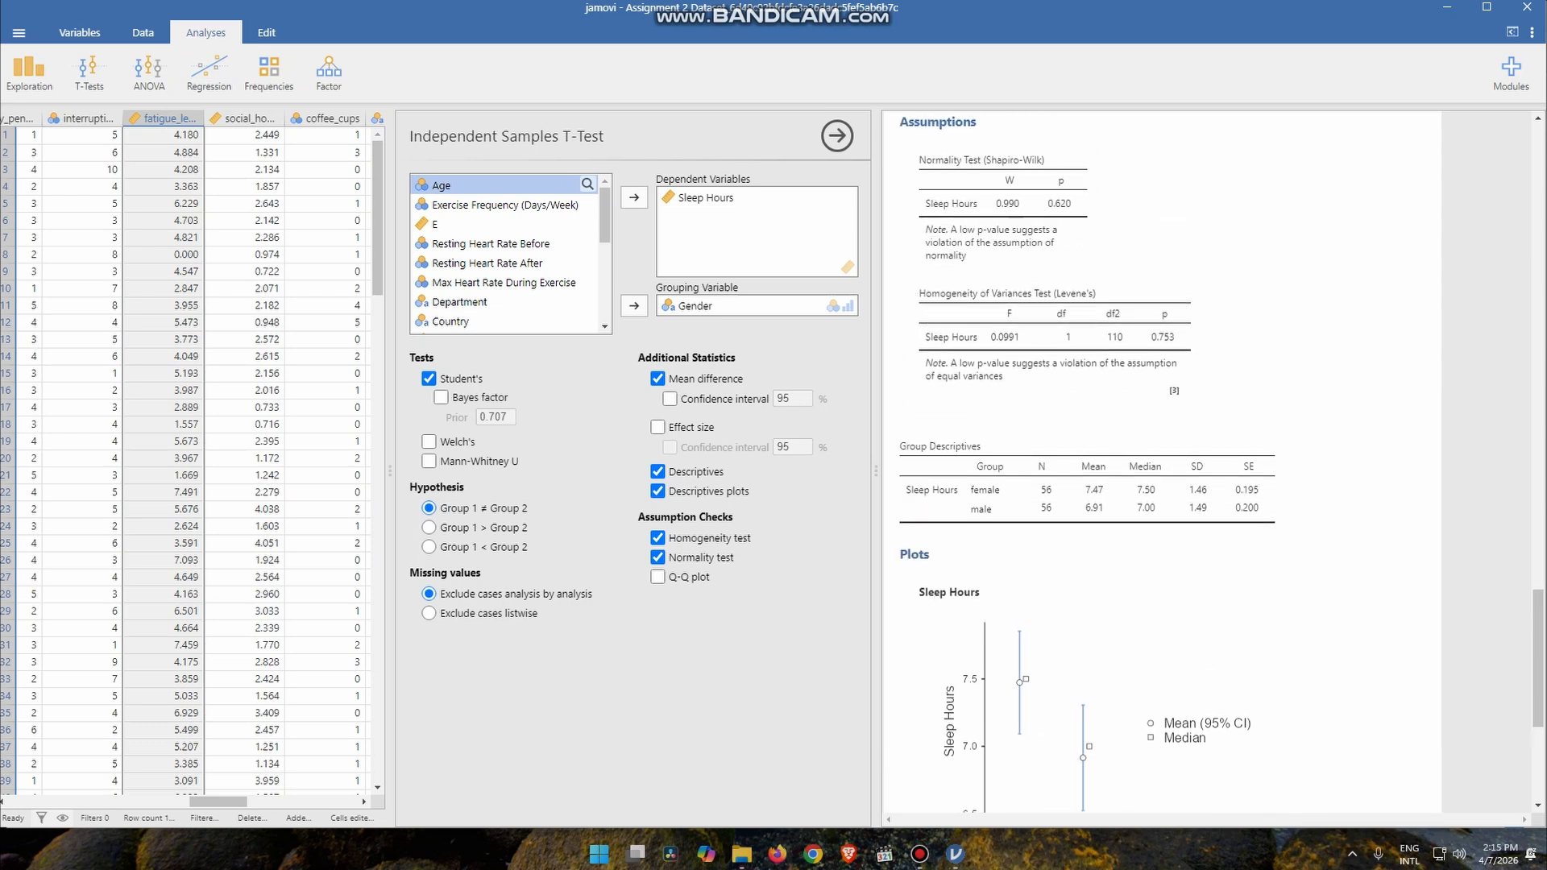
{"action": "scroll", "coordinate": [1160, 459], "scroll_direction": "up", "scroll_amount": 1}
{"action": "scroll", "coordinate": [1160, 463], "scroll_direction": "down", "scroll_amount": 5}
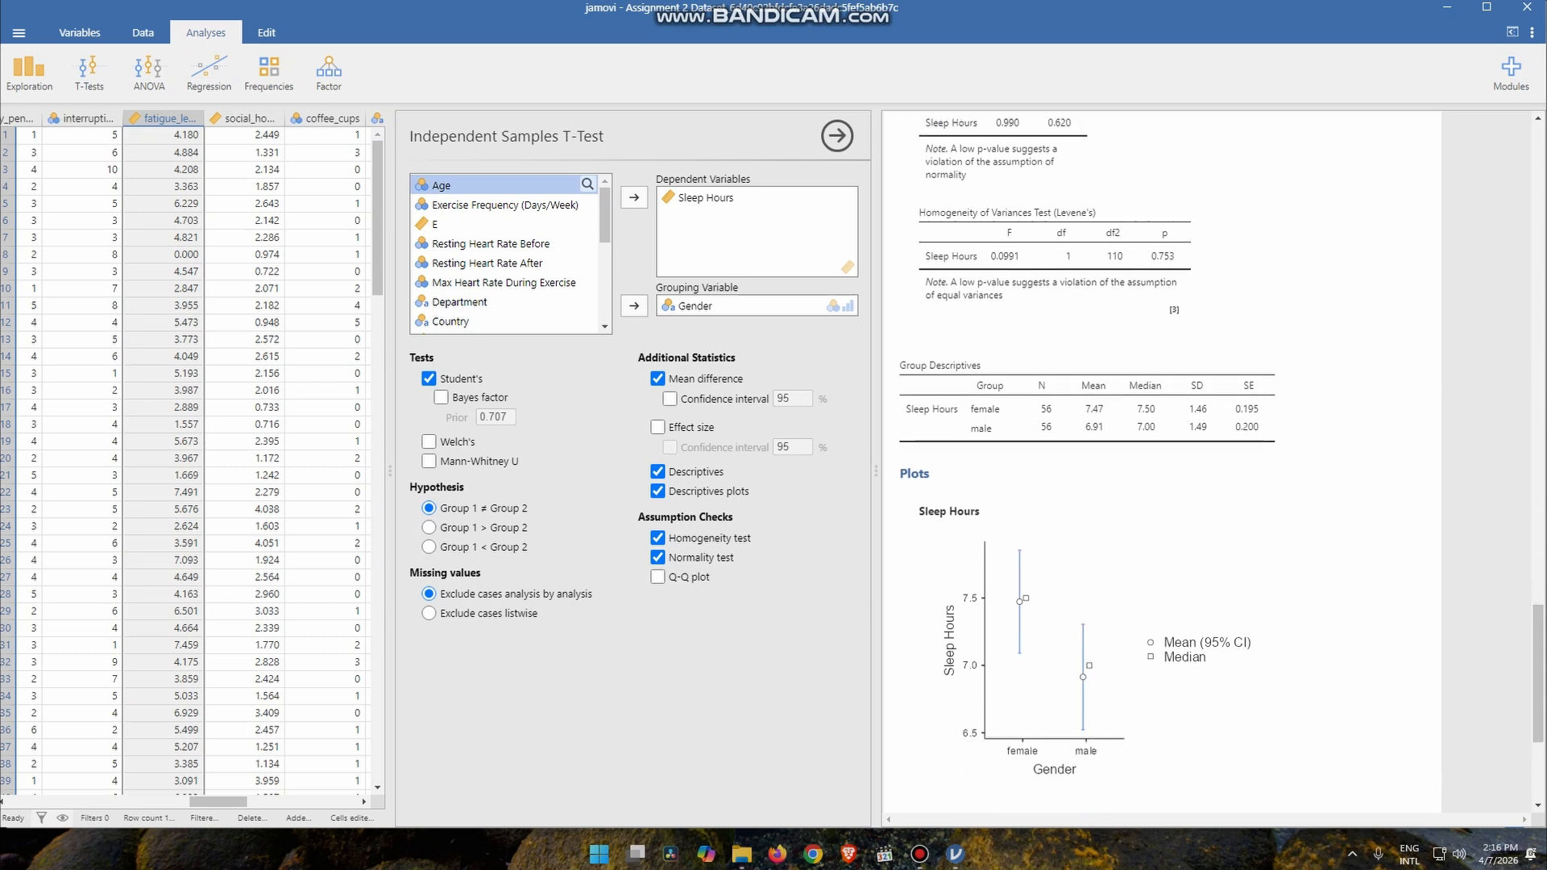
{"action": "scroll", "coordinate": [1160, 463], "scroll_direction": "up", "scroll_amount": 4}
{"action": "scroll", "coordinate": [1160, 463], "scroll_direction": "up", "scroll_amount": 4}
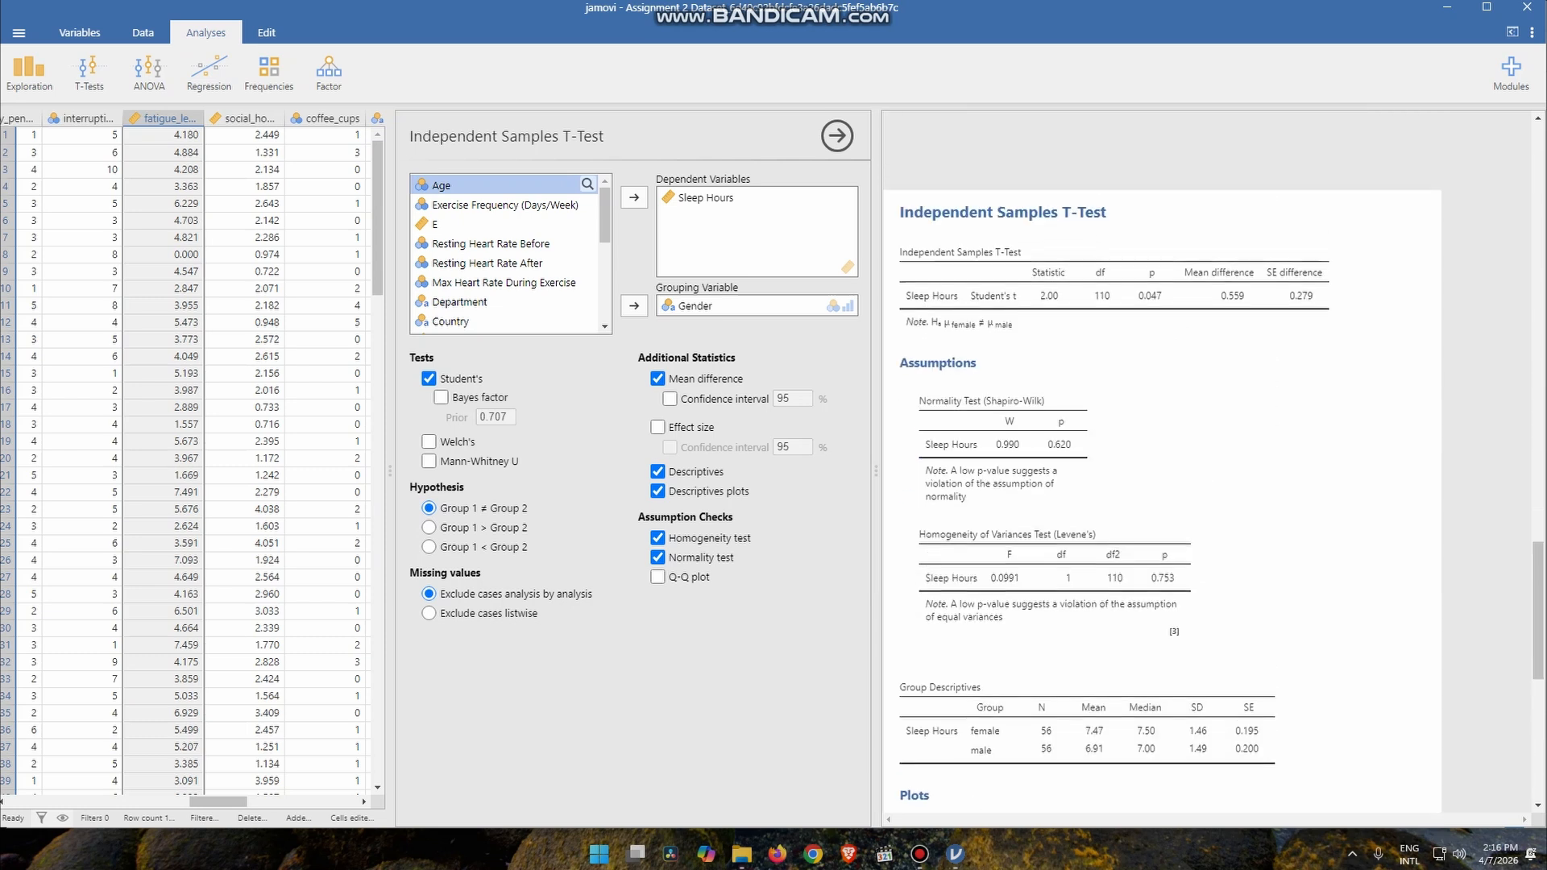
{"action": "right_click", "coordinate": [1273, 332]}
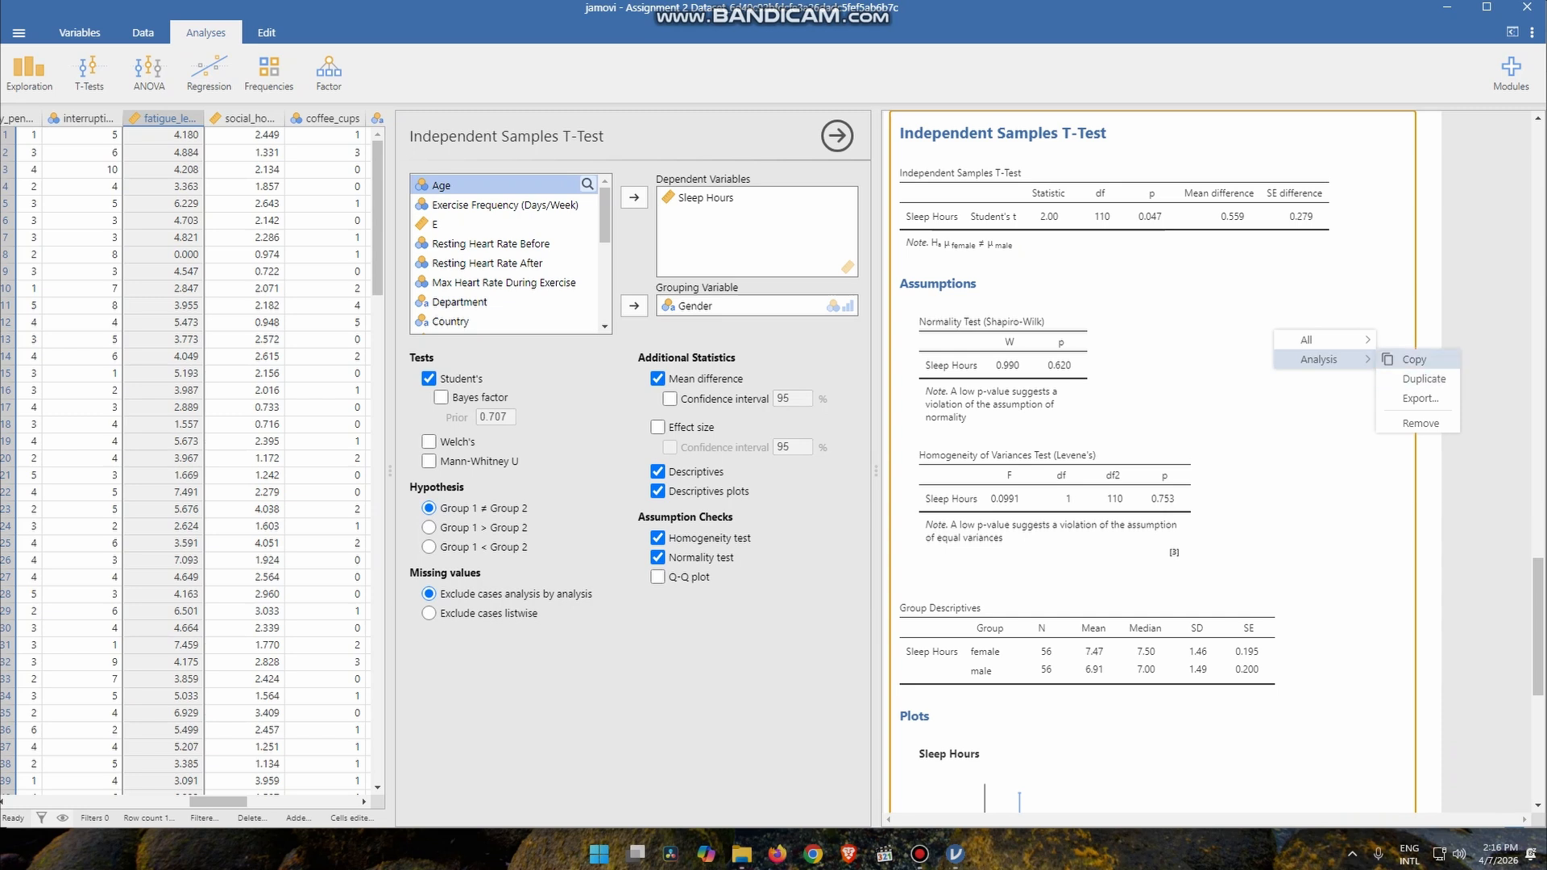
{"action": "left_click", "coordinate": [1414, 360]}
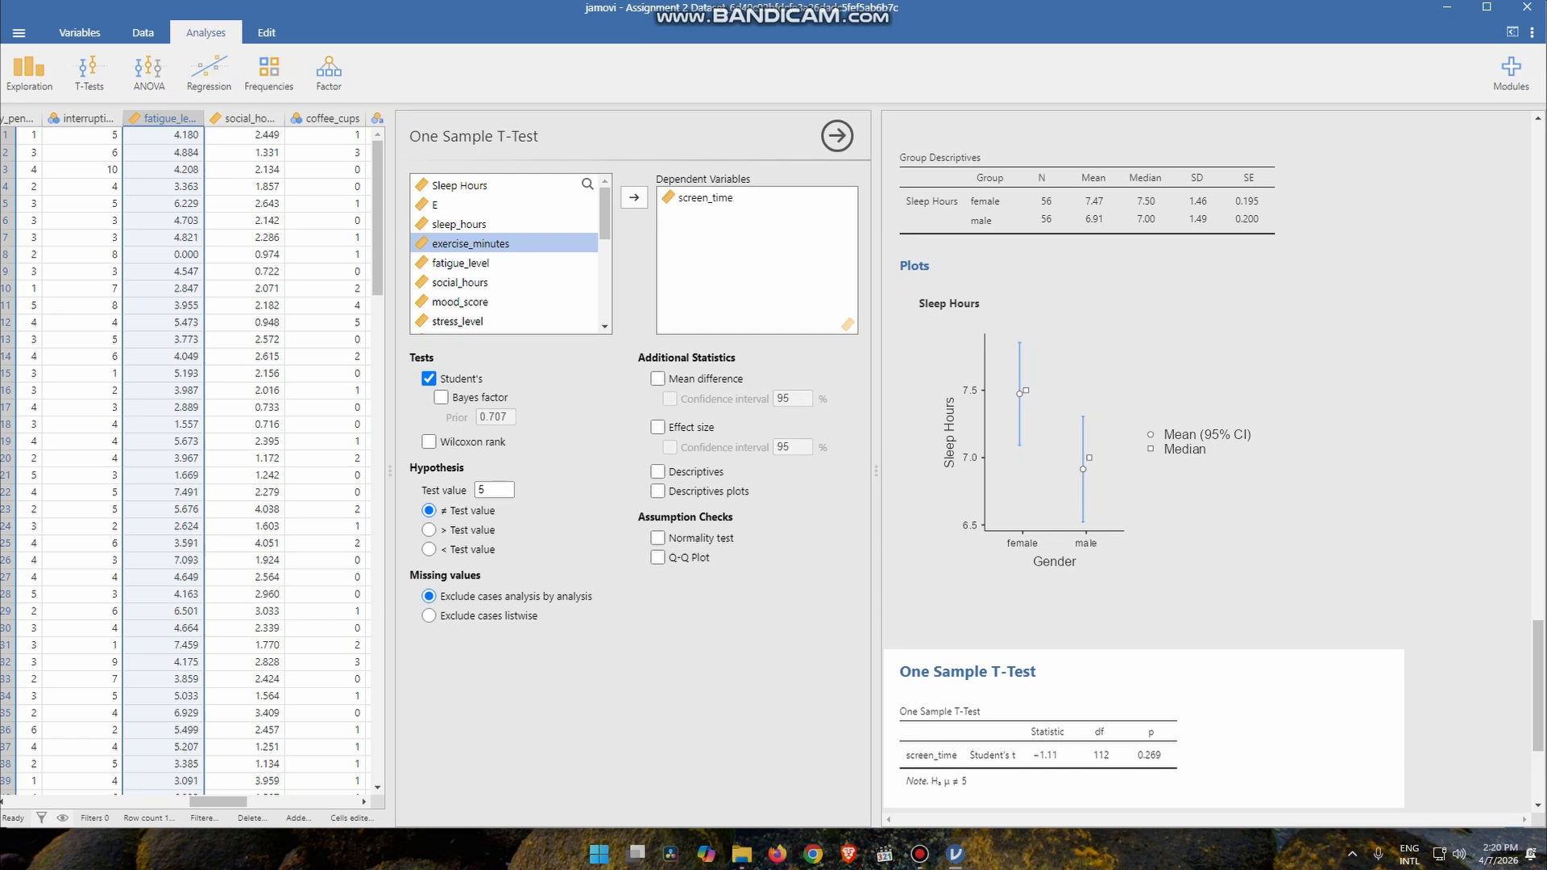
Add the mean difference, normality test, descriptives and descriptives plots to the One Sample T-Test on screen_time.
{"action": "left_click", "coordinate": [494, 490]}
{"action": "left_click", "coordinate": [658, 378]}
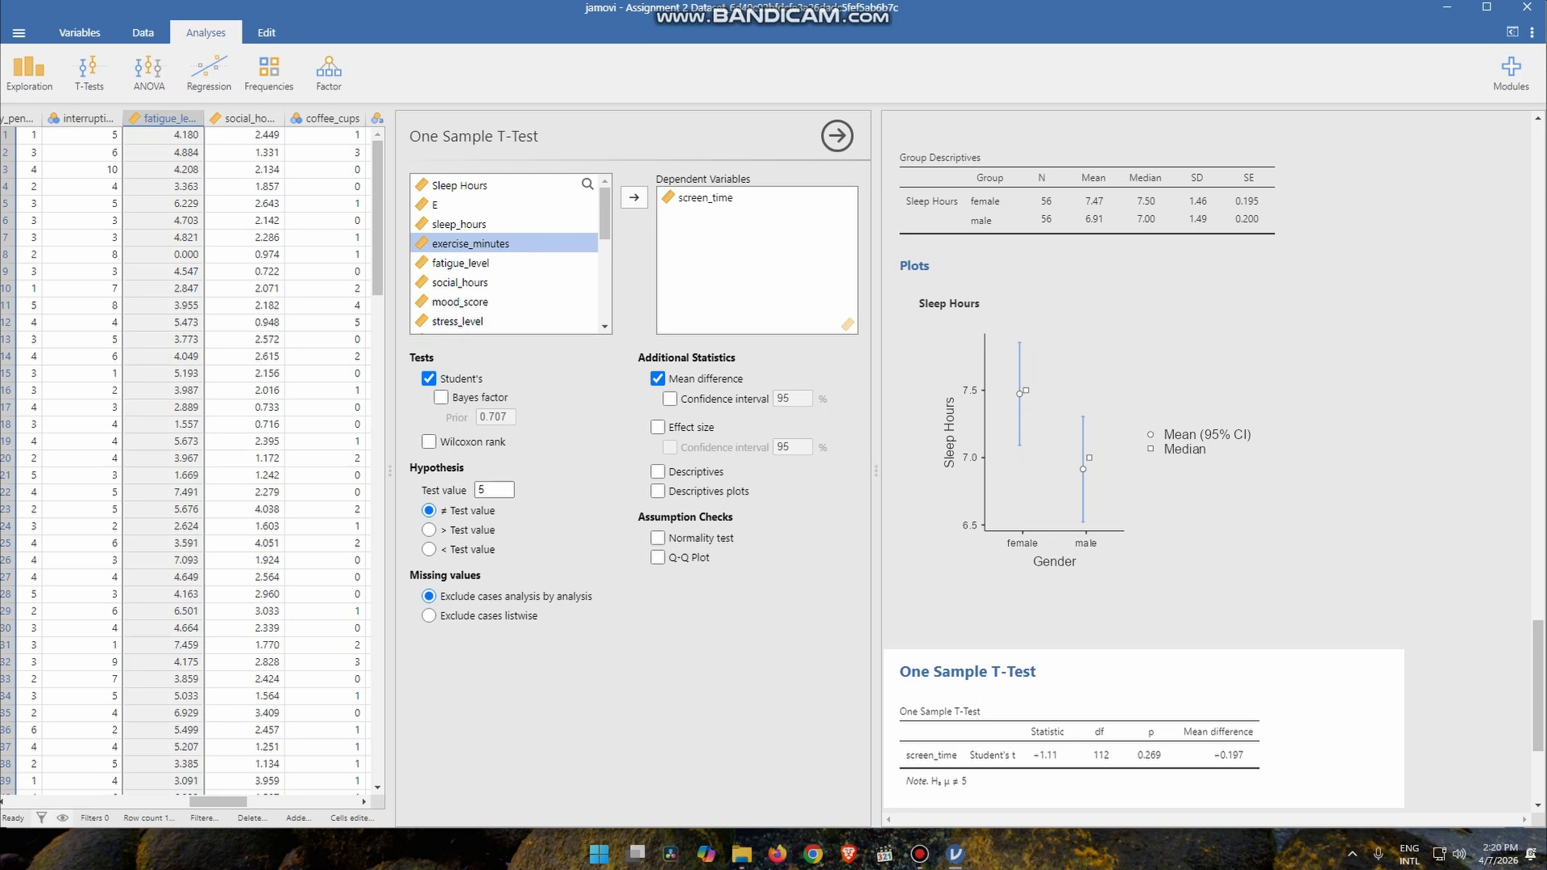
{"action": "left_click", "coordinate": [657, 537]}
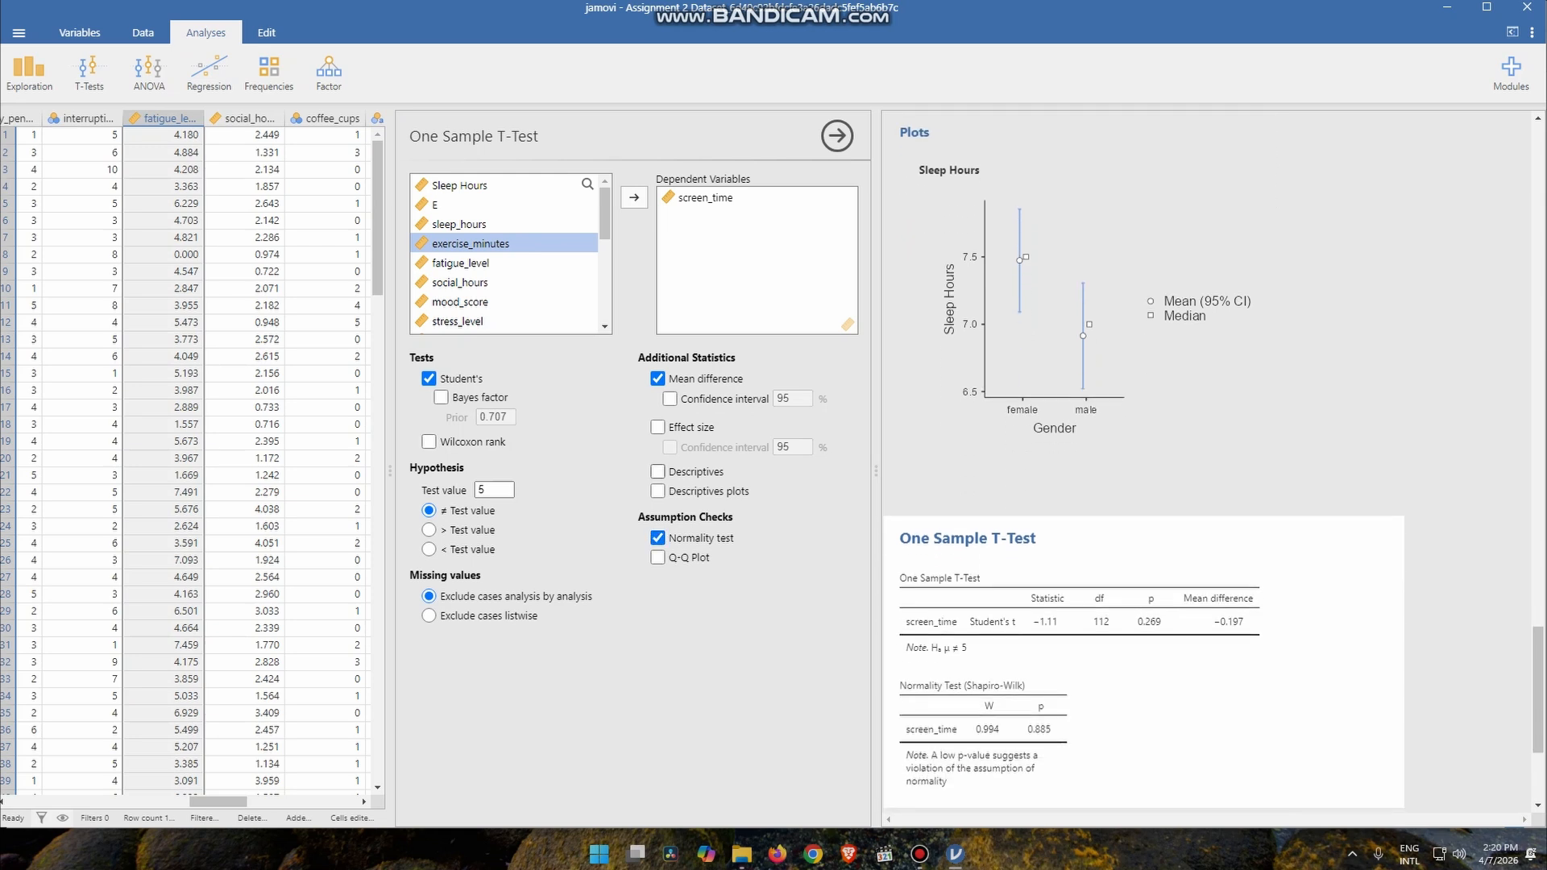
{"action": "left_click", "coordinate": [657, 472]}
{"action": "left_click", "coordinate": [657, 490]}
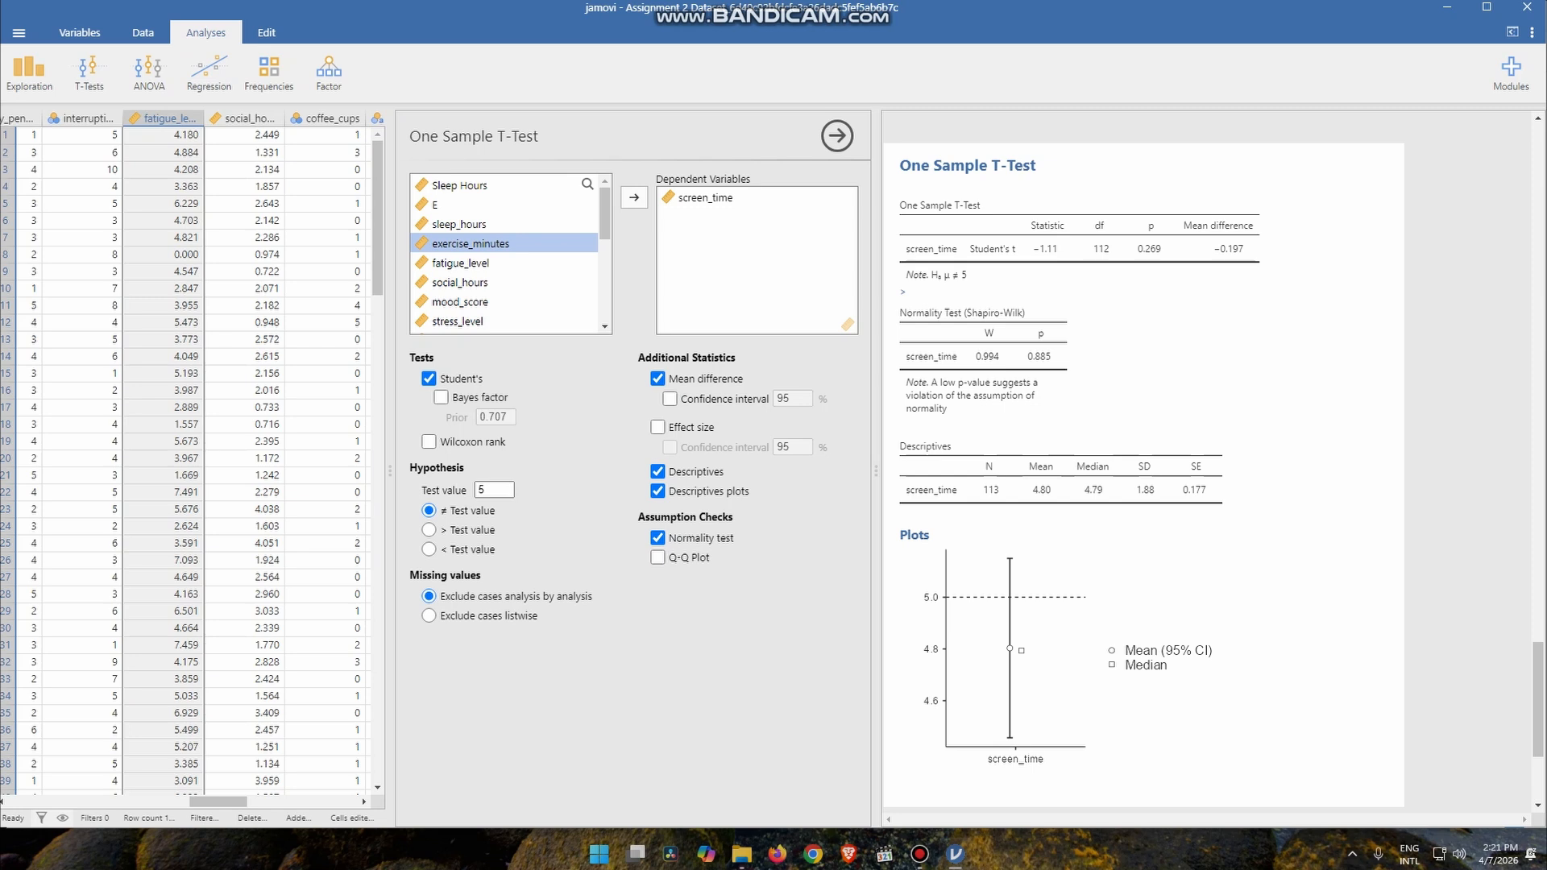
Run a Paired Samples T-Test pairing Resting Heart Rate Before with Resting Heart Rate After.
{"action": "left_click", "coordinate": [88, 73]}
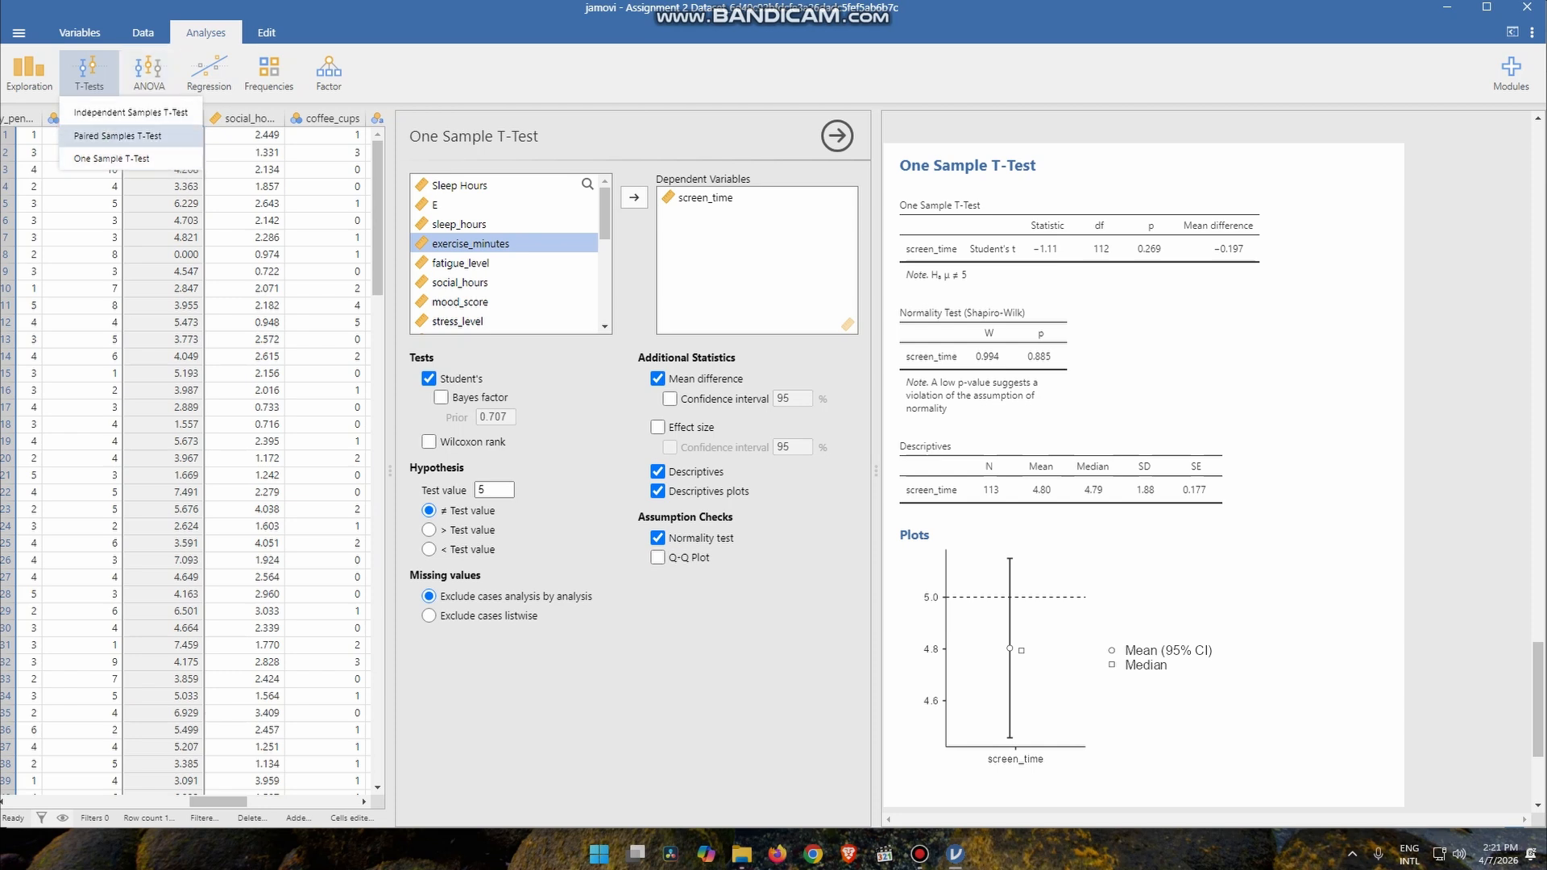
{"action": "left_click", "coordinate": [118, 136]}
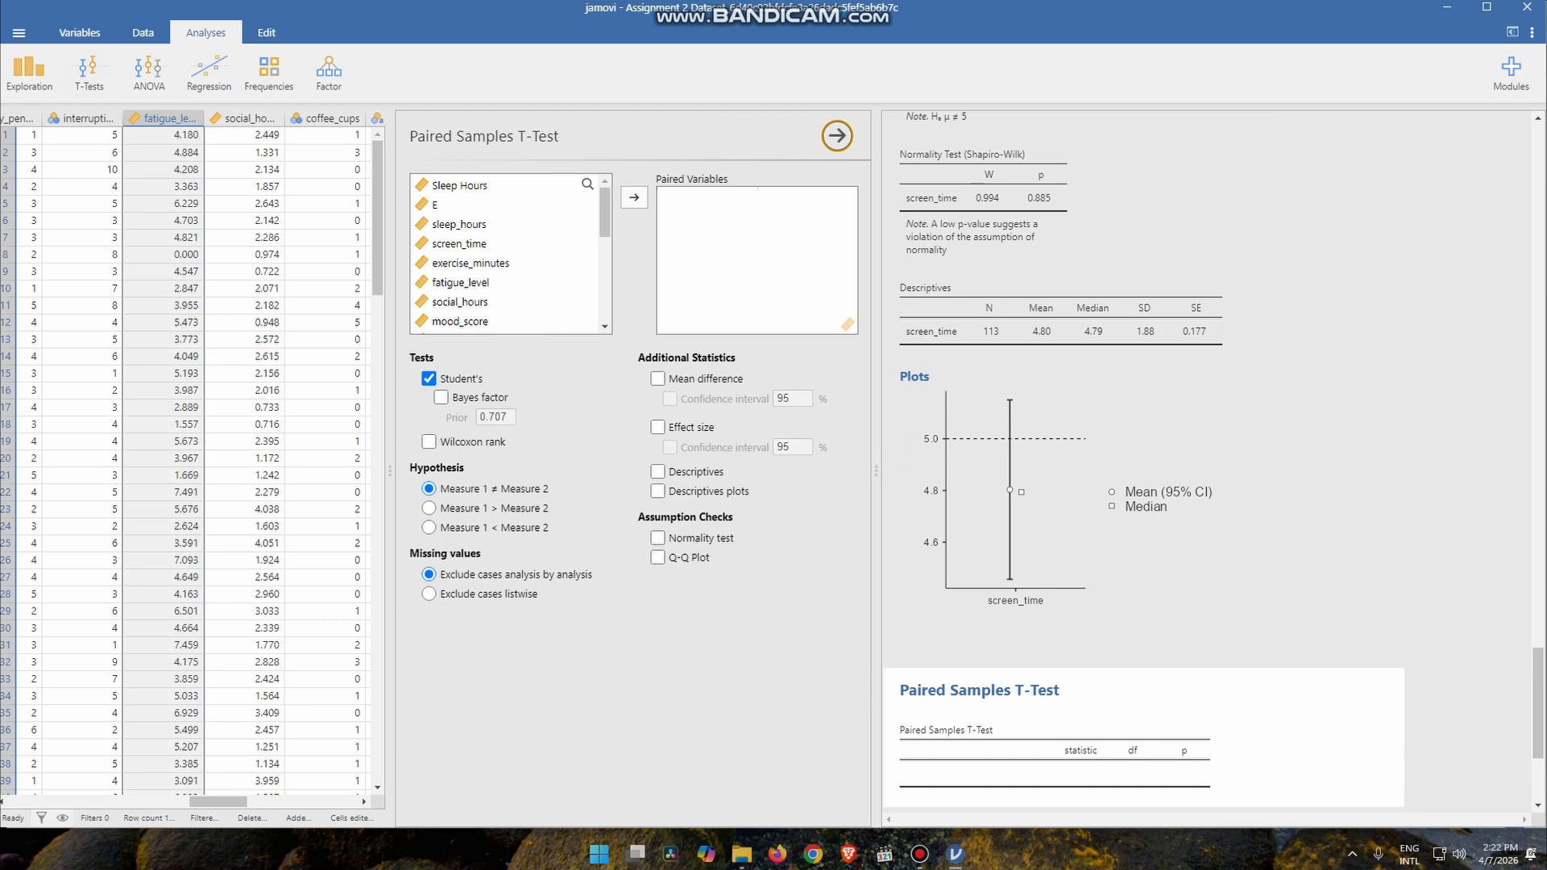
{"action": "scroll", "coordinate": [508, 254], "scroll_direction": "down", "scroll_amount": 4}
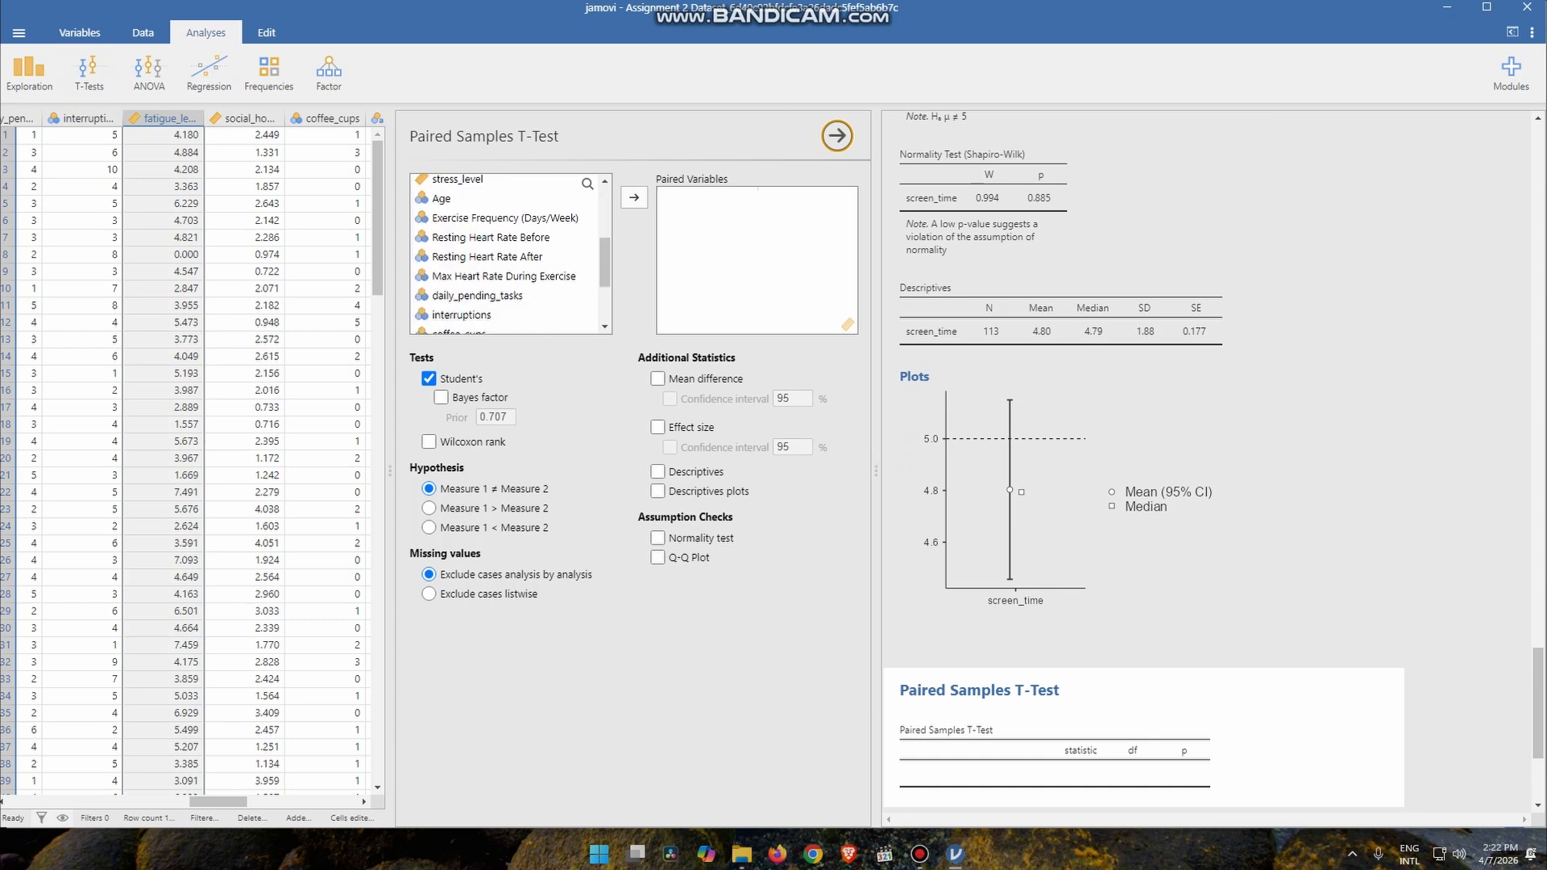
{"action": "left_click", "coordinate": [490, 237]}
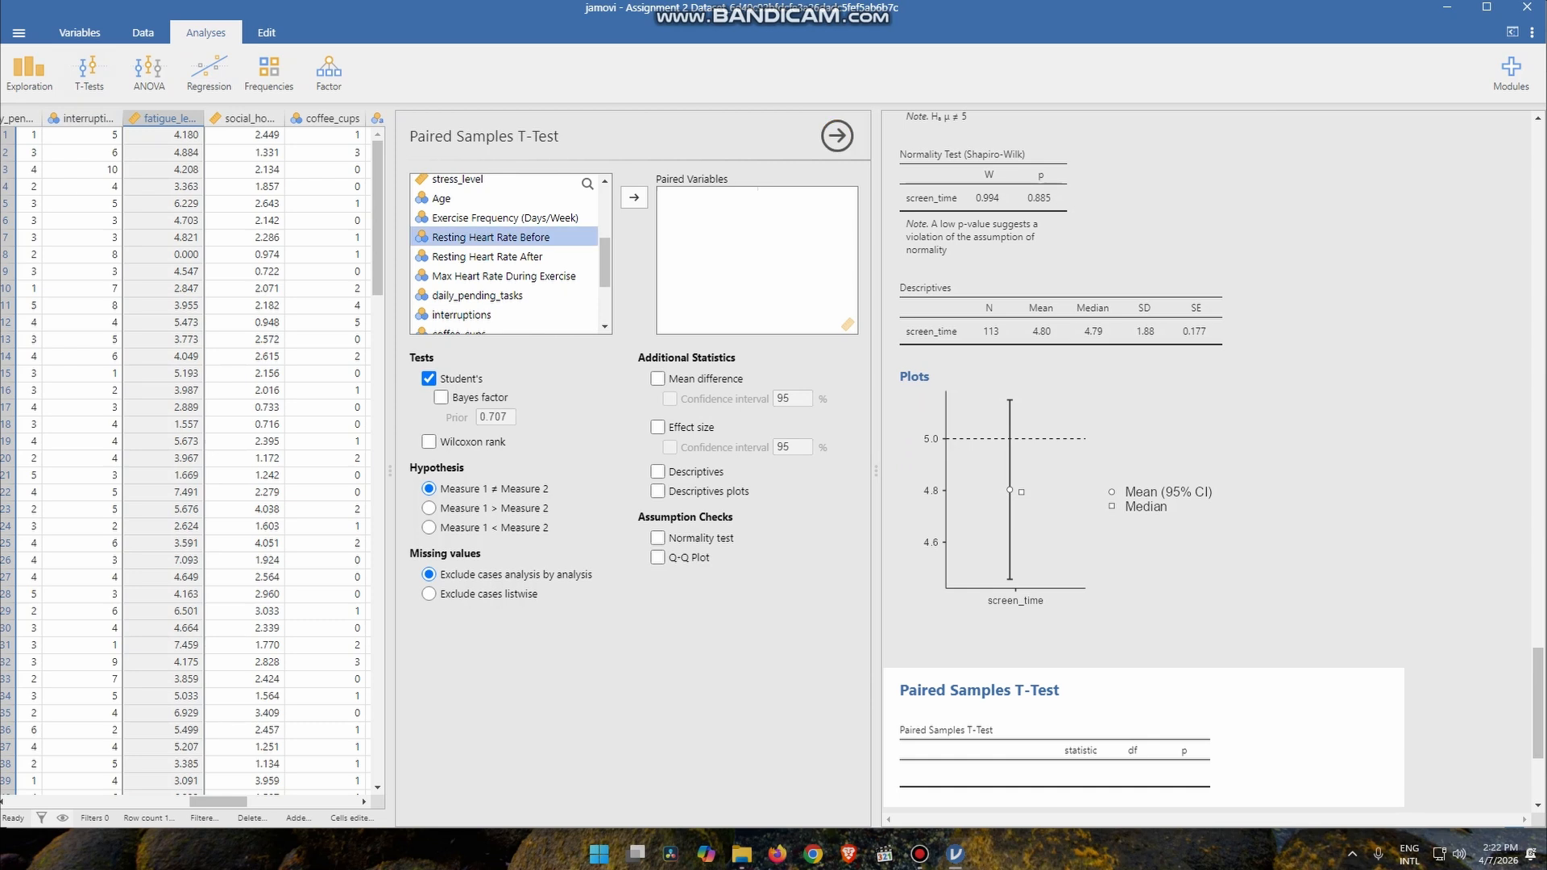
{"action": "left_click", "coordinate": [634, 197]}
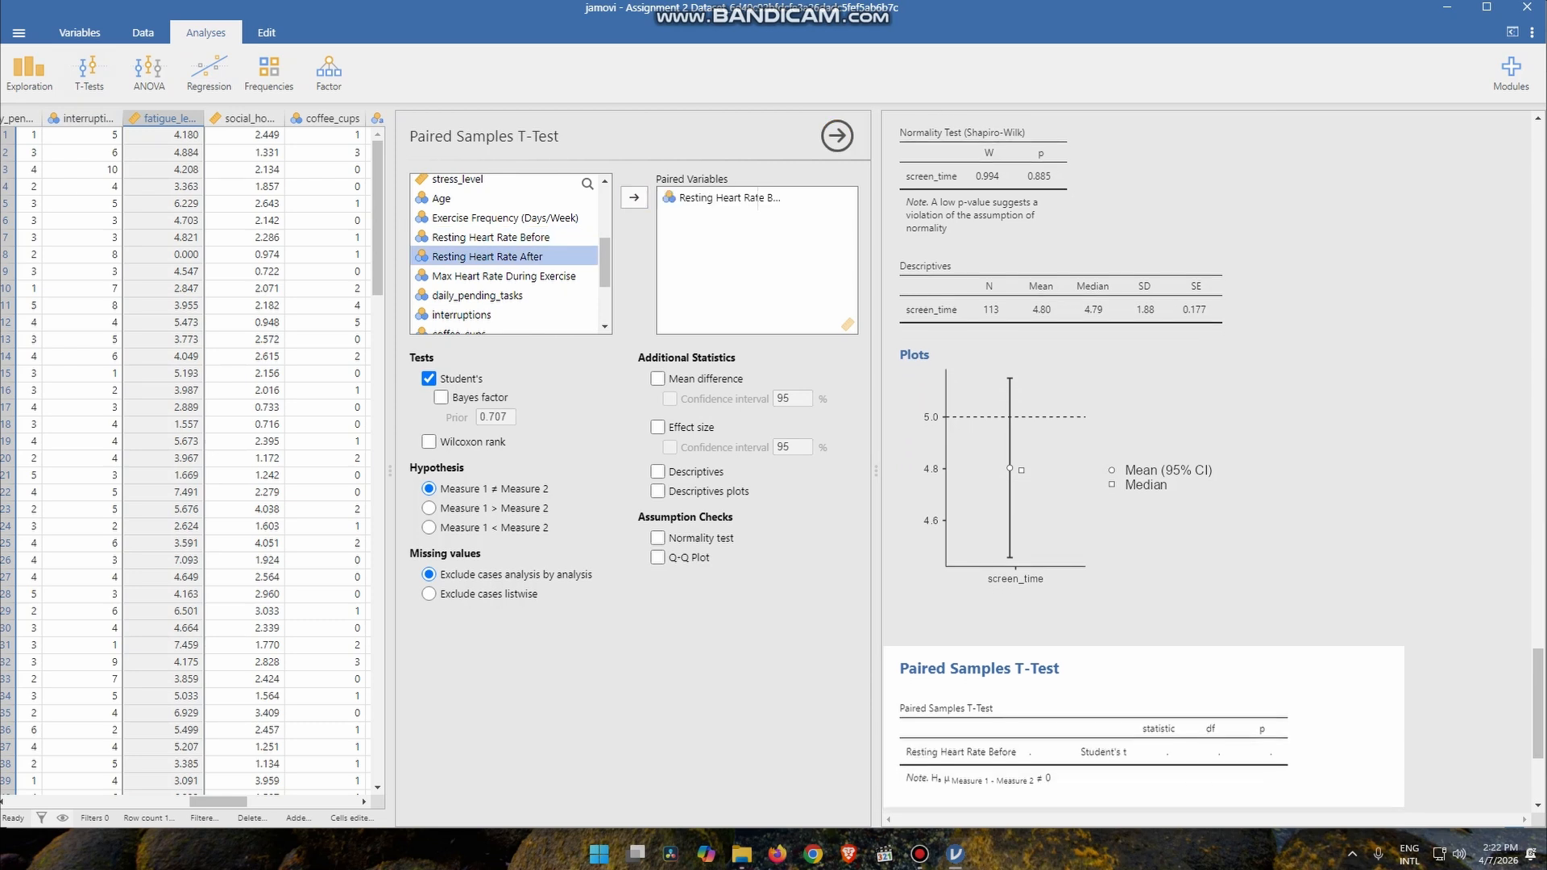
{"action": "left_click", "coordinate": [504, 276]}
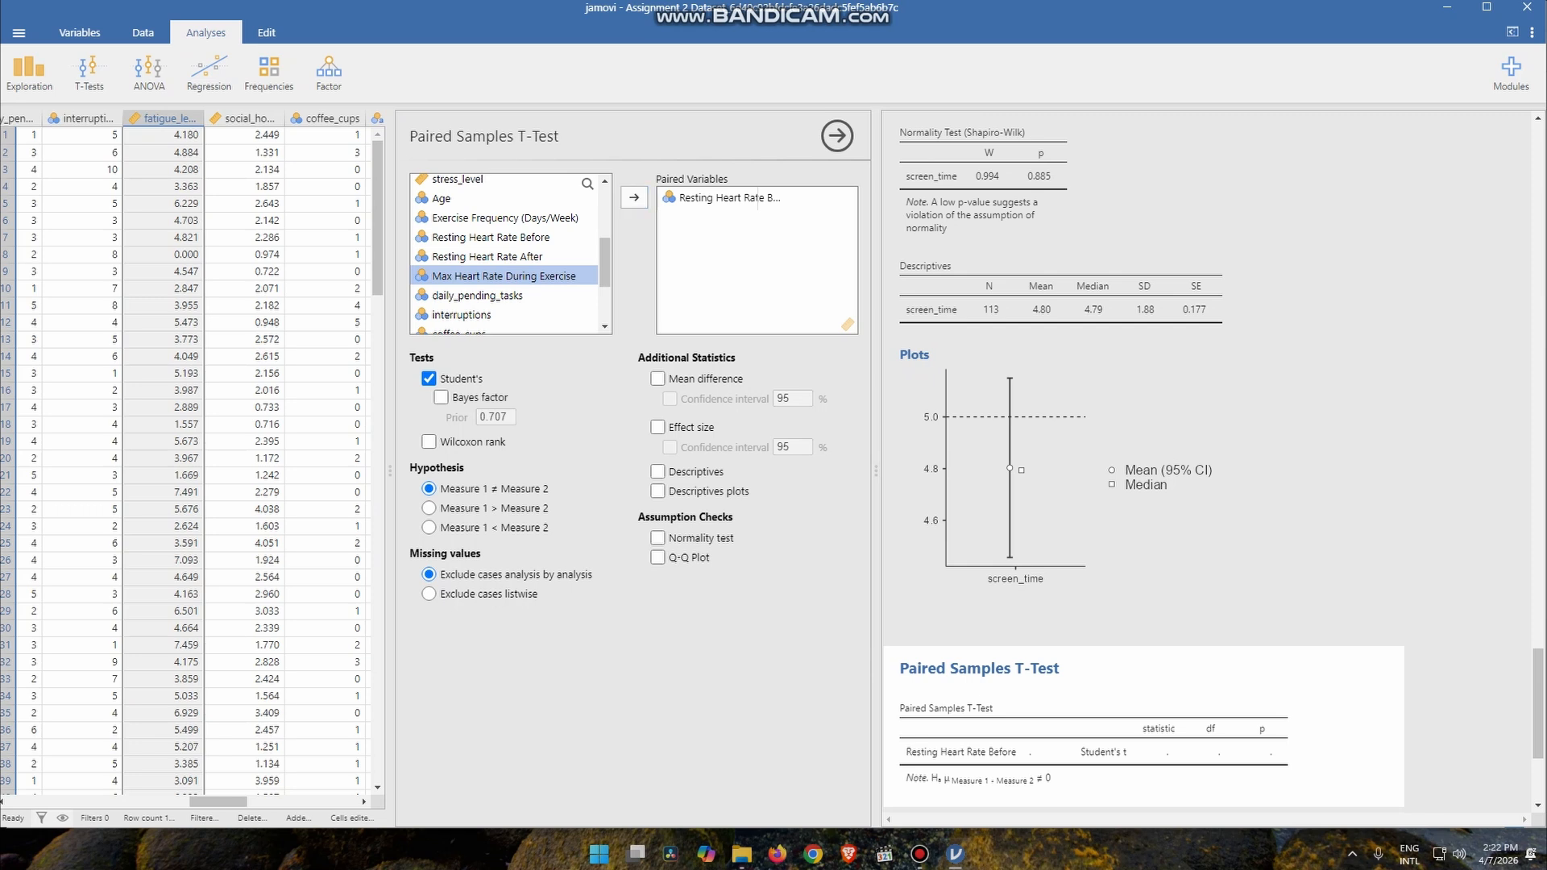
{"action": "left_click", "coordinate": [487, 257]}
{"action": "left_click", "coordinate": [634, 197]}
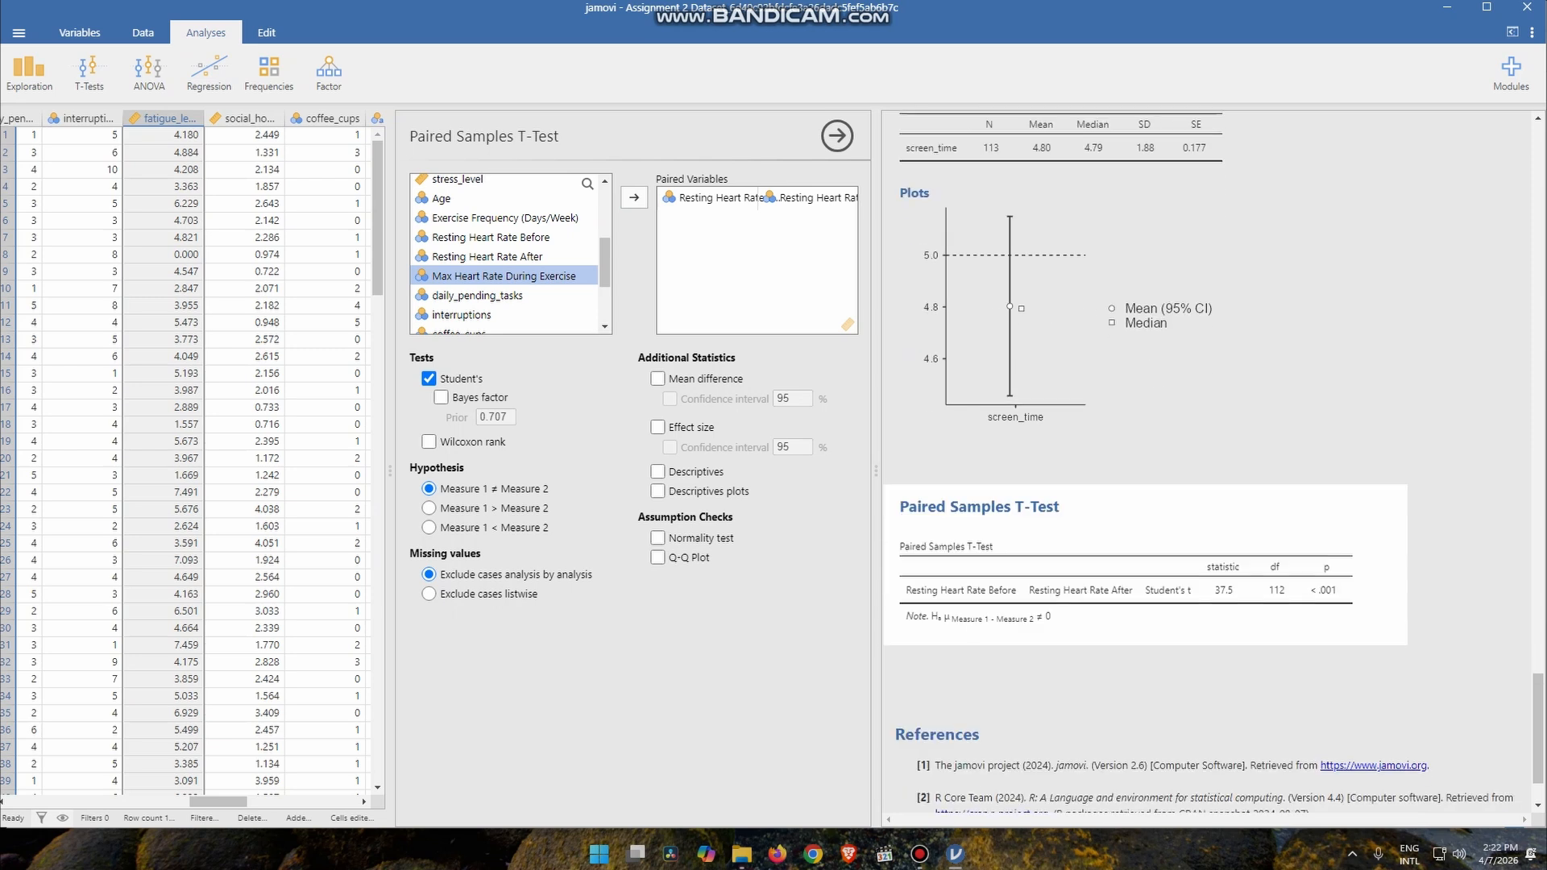
Include the mean difference, descriptives and descriptives plots in the Paired Samples T-Test.
{"action": "left_click", "coordinate": [658, 379]}
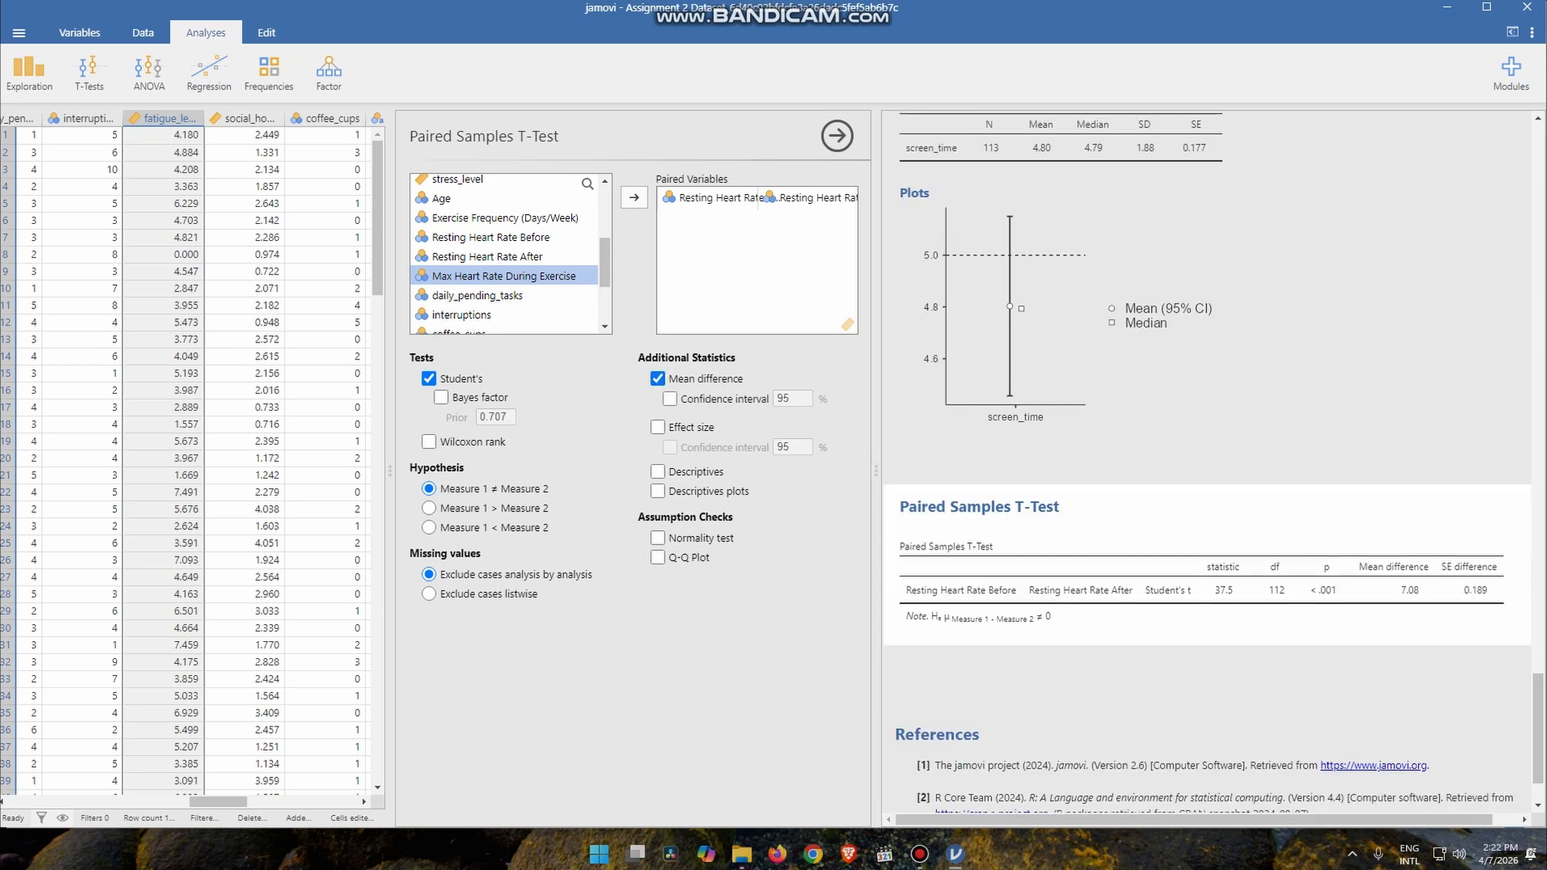
{"action": "scroll", "coordinate": [1207, 463], "scroll_direction": "down", "scroll_amount": 2}
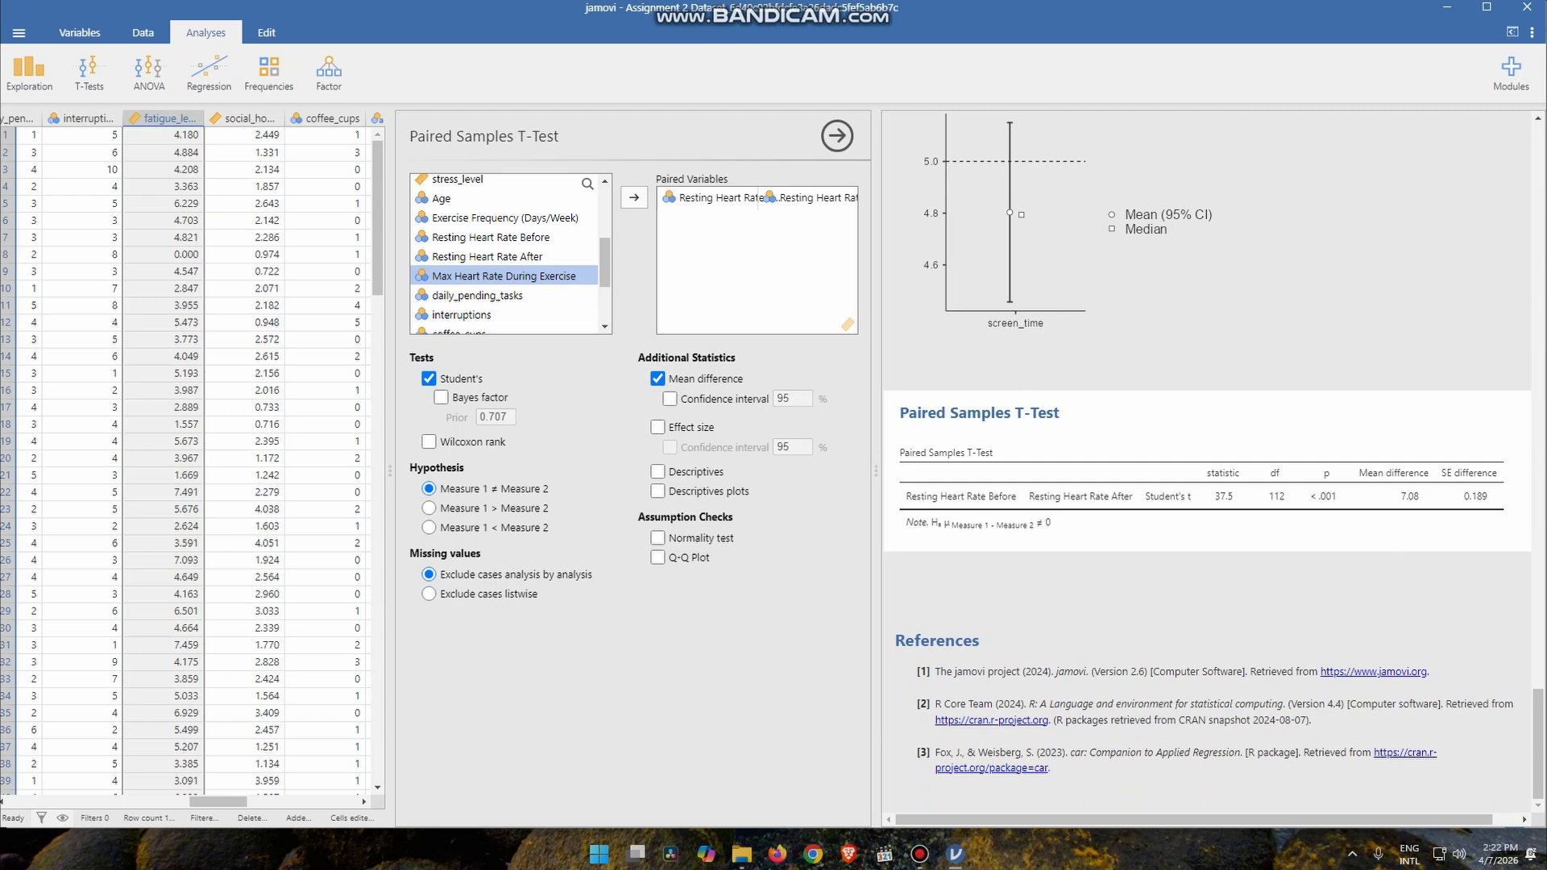
{"action": "left_click", "coordinate": [658, 472]}
{"action": "left_click", "coordinate": [658, 491]}
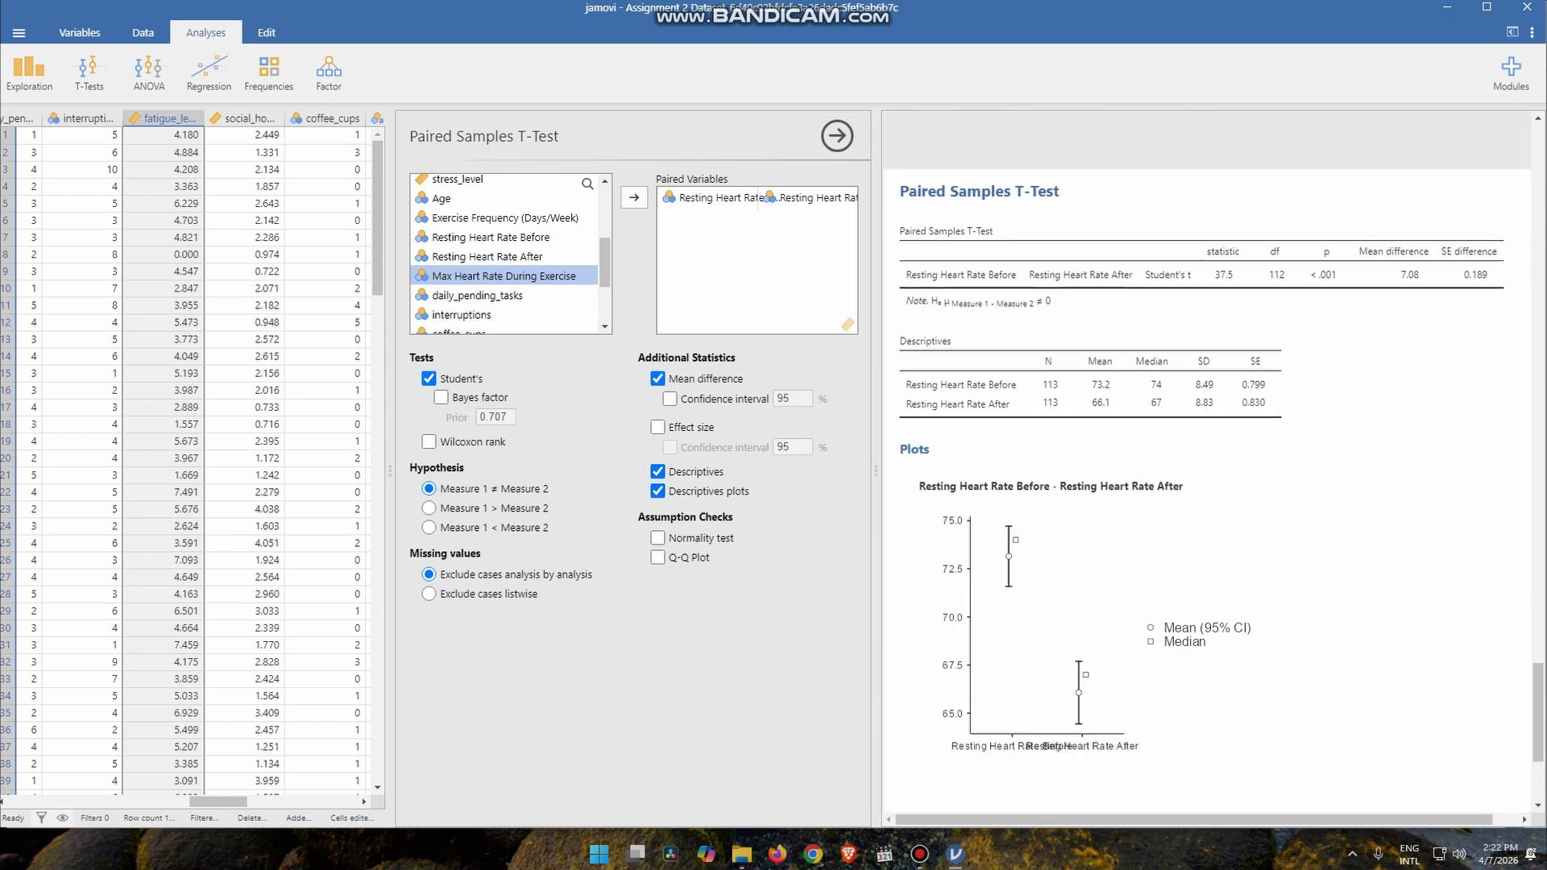